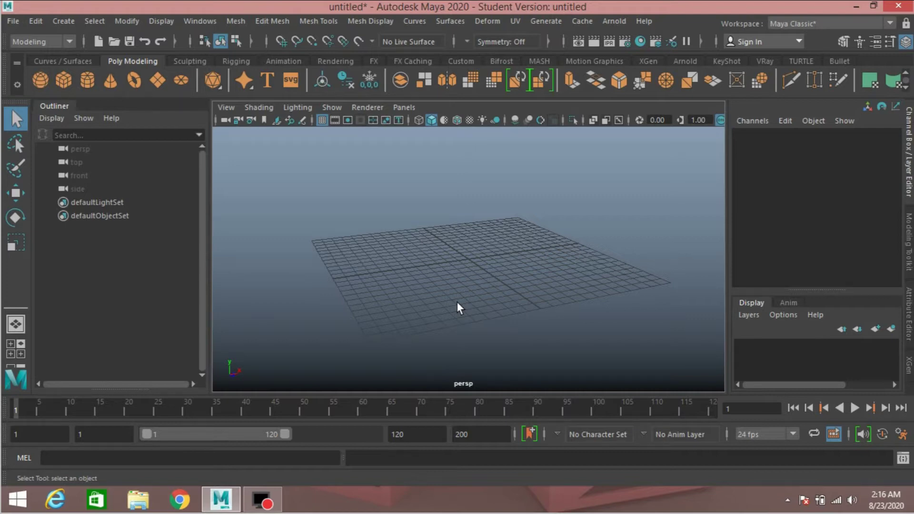
Create a polygon cylinder at the origin
{"action": "left_click_drag", "start_coordinate": [456, 301], "coordinate": [485, 306], "text": "alt"}
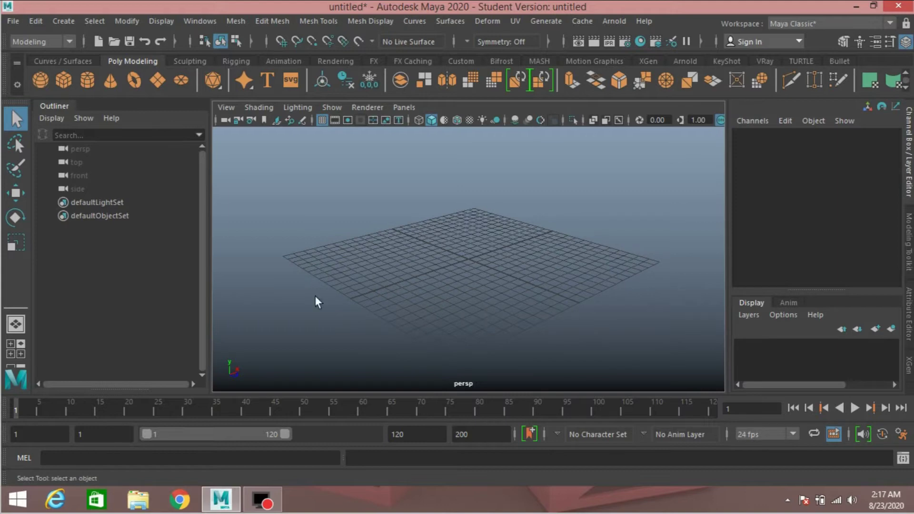
{"action": "left_click", "coordinate": [62, 21]}
{"action": "mouse_move", "coordinate": [133, 73]}
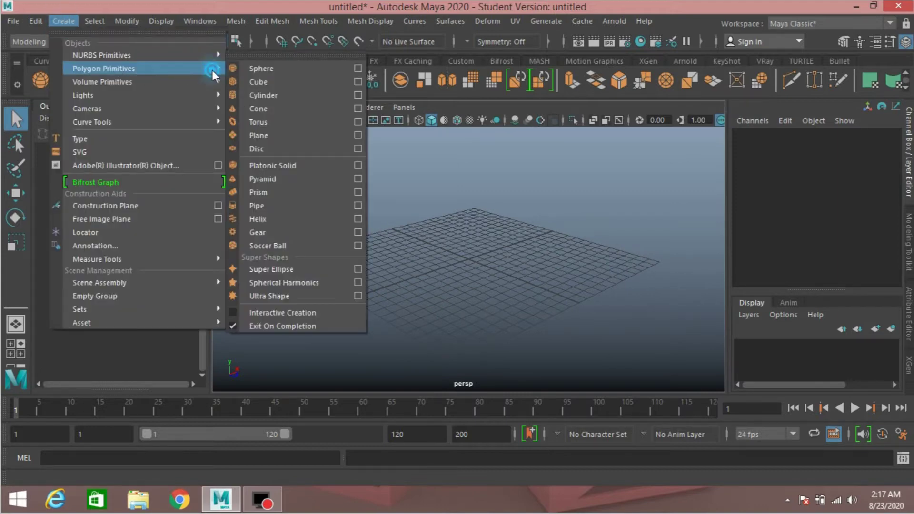
{"action": "left_click", "coordinate": [292, 95]}
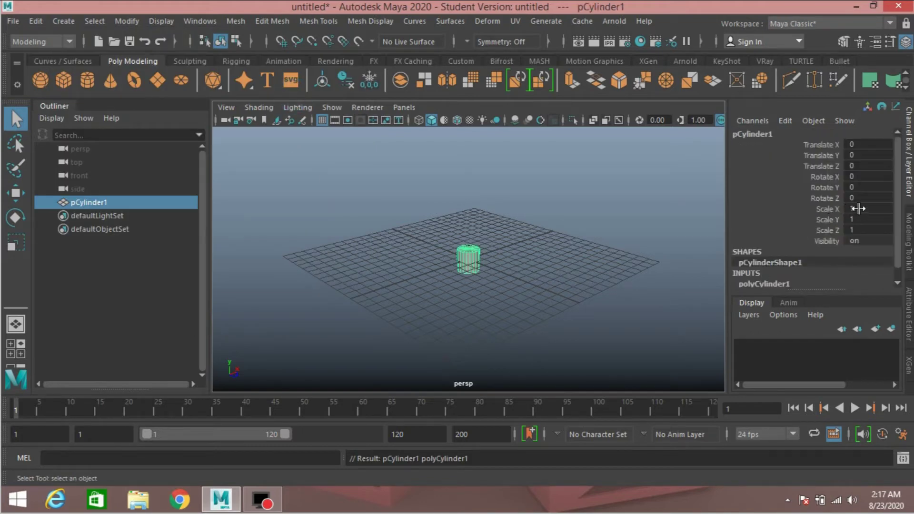
Scale the cylinder to 2 on X, Y and Z
{"action": "left_click_drag", "start_coordinate": [856, 208], "coordinate": [858, 230]}
{"action": "double_click", "coordinate": [858, 230]}
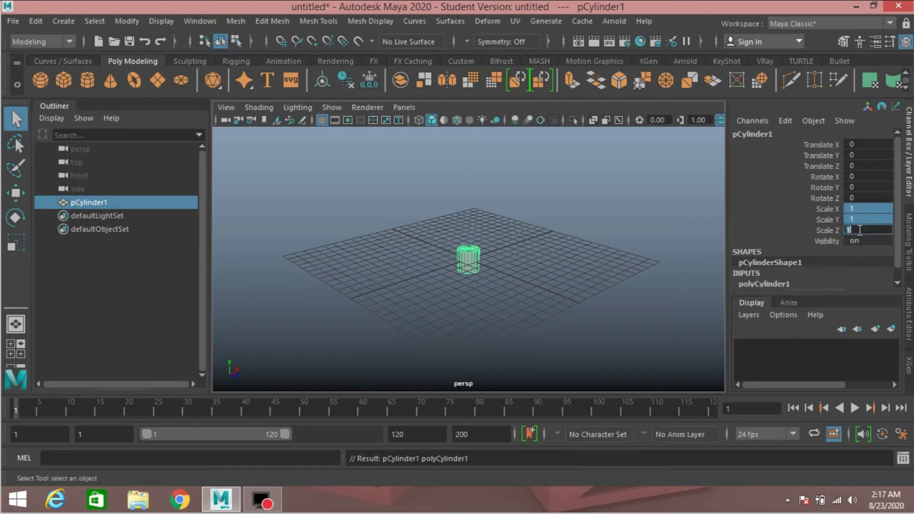
{"action": "type", "text": "2"}
{"action": "key", "text": "Return"}
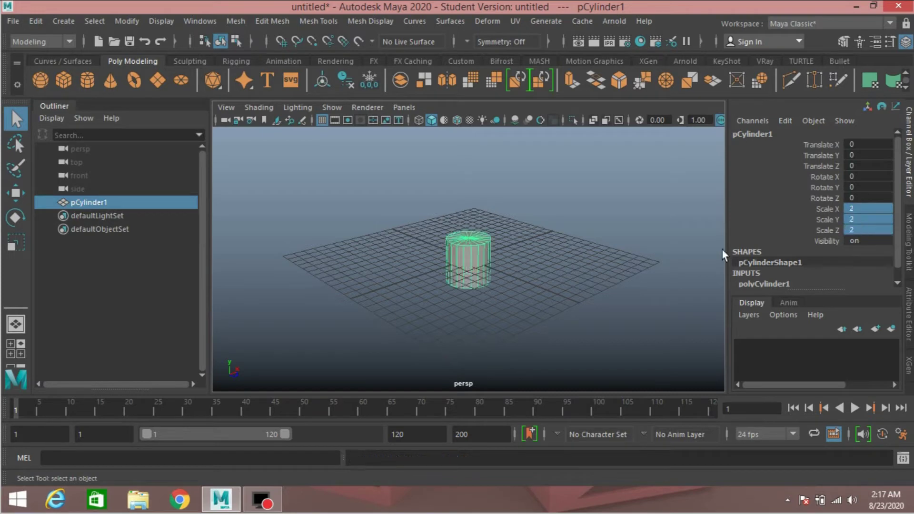
Set polyCylinder1 Subdivisions Height to 5 and switch to the side view
{"action": "scroll", "coordinate": [366, 282], "scroll_direction": "up", "scroll_amount": 3}
{"action": "left_click", "coordinate": [778, 284]}
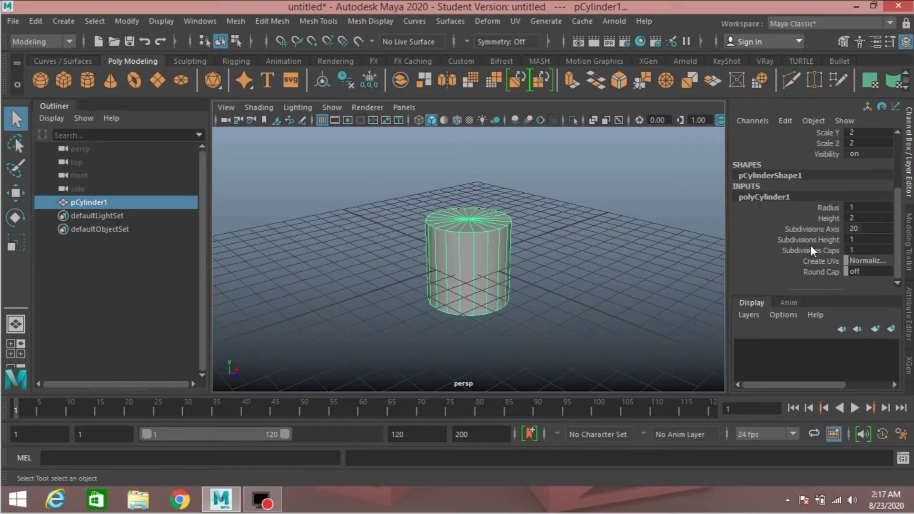
{"action": "left_click", "coordinate": [851, 240]}
{"action": "type", "text": "5"}
{"action": "key", "text": "Return"}
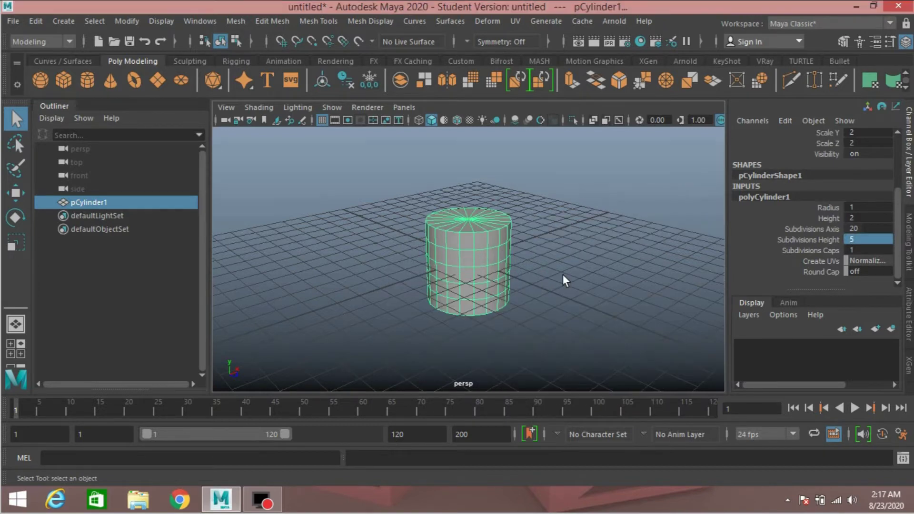
{"action": "key", "text": "space"}
{"action": "key", "text": "space"}
Freeze the cylinder's transformations so its scale reads 1
{"action": "scroll", "coordinate": [553, 322], "scroll_direction": "up", "scroll_amount": 1}
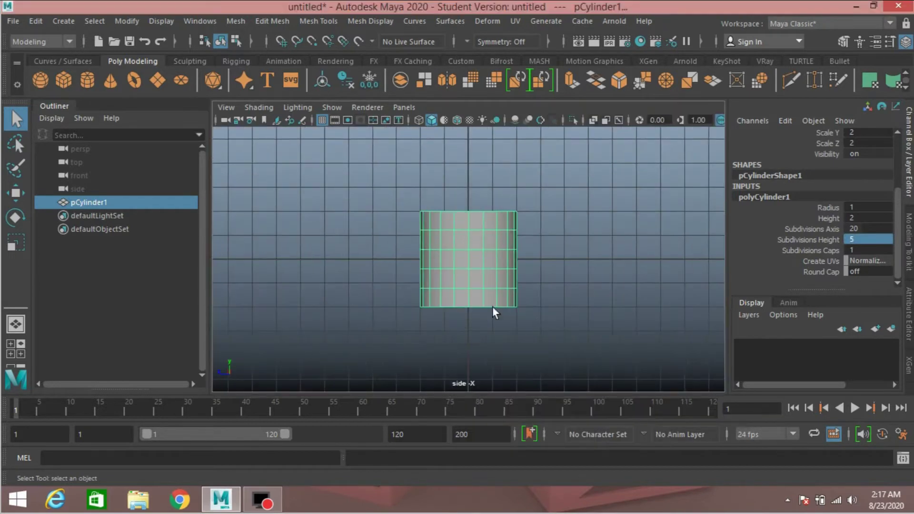
{"action": "left_click", "coordinate": [120, 21]}
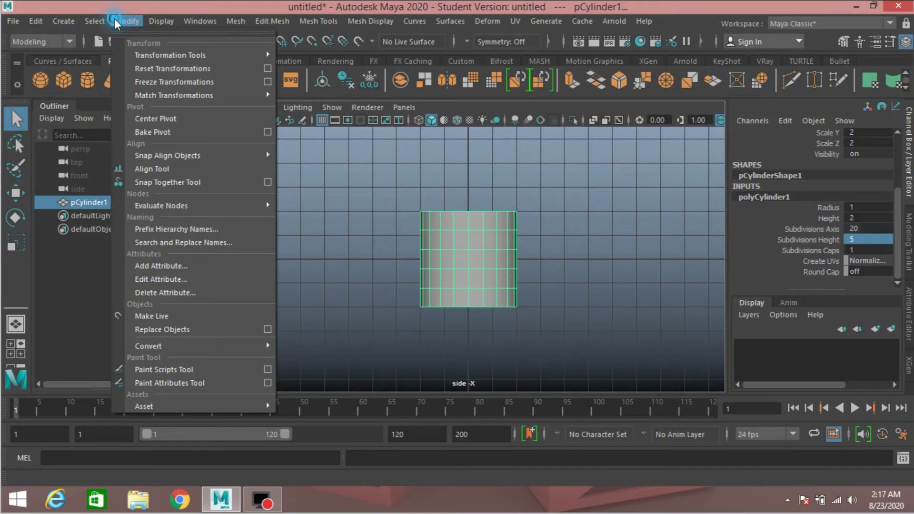
{"action": "left_click", "coordinate": [173, 82]}
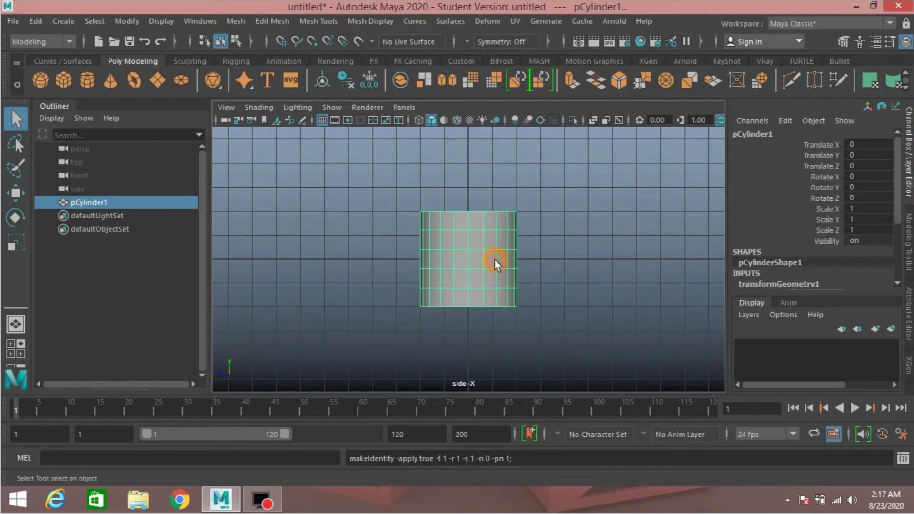
Marquee-select every cylinder vertex except the bottom ring in the side view
{"action": "right_click_drag", "start_coordinate": [495, 260], "coordinate": [411, 127]}
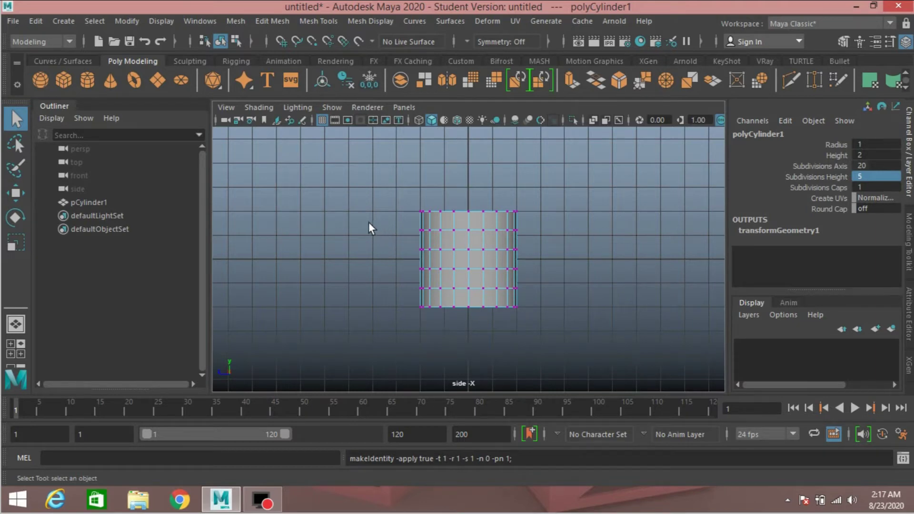
{"action": "left_click_drag", "start_coordinate": [369, 189], "coordinate": [579, 296]}
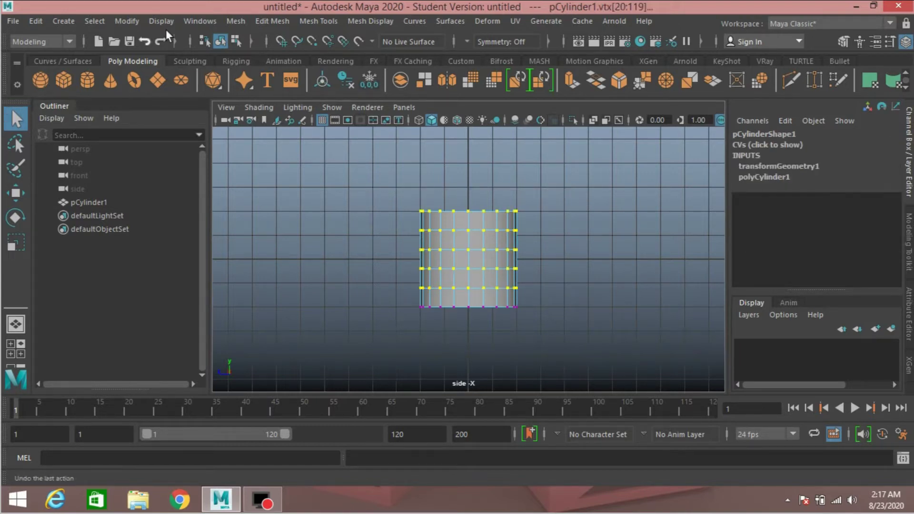
{"action": "left_click", "coordinate": [70, 42]}
On the Rigging menu set, create cluster1 with Relative mode enabled from the upper vertices
{"action": "left_click", "coordinate": [64, 70]}
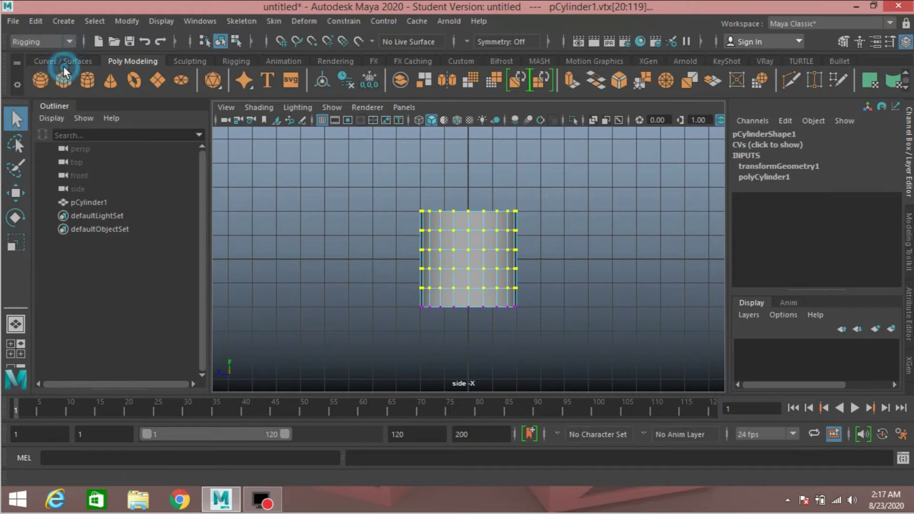
{"action": "left_click", "coordinate": [304, 20]}
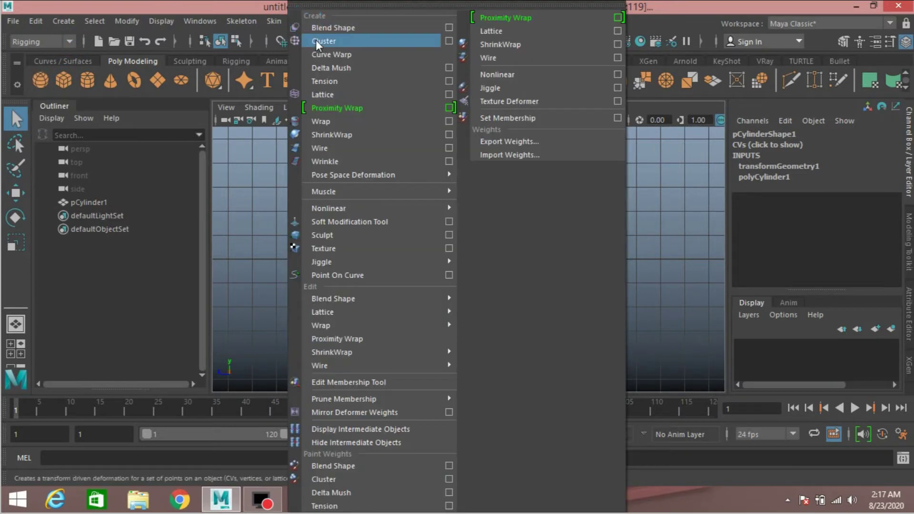
{"action": "left_click", "coordinate": [449, 41]}
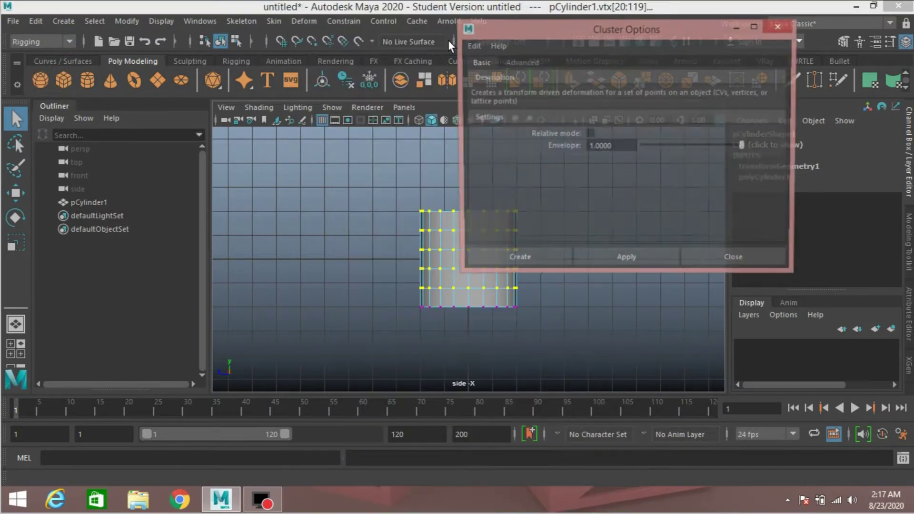
{"action": "left_click", "coordinate": [472, 44]}
{"action": "left_click", "coordinate": [482, 69]}
{"action": "left_click", "coordinate": [468, 262]}
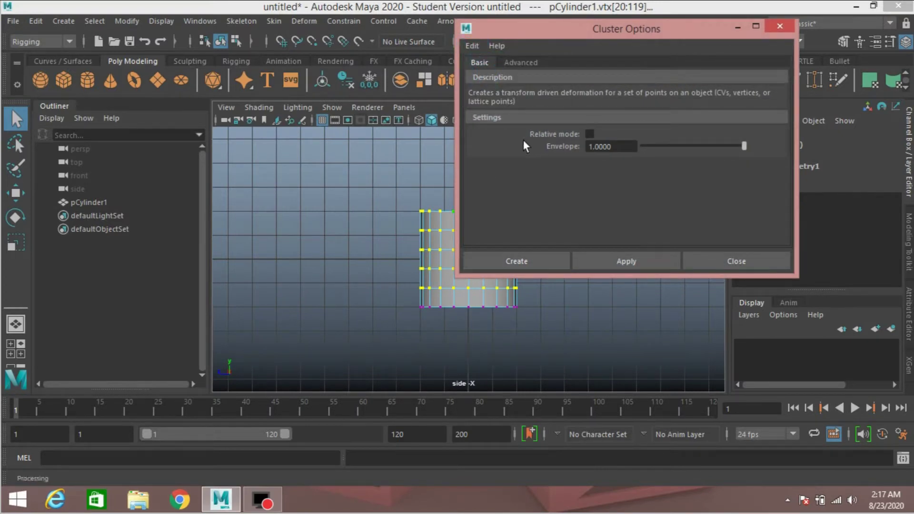
{"action": "left_click", "coordinate": [589, 135]}
{"action": "left_click", "coordinate": [510, 261]}
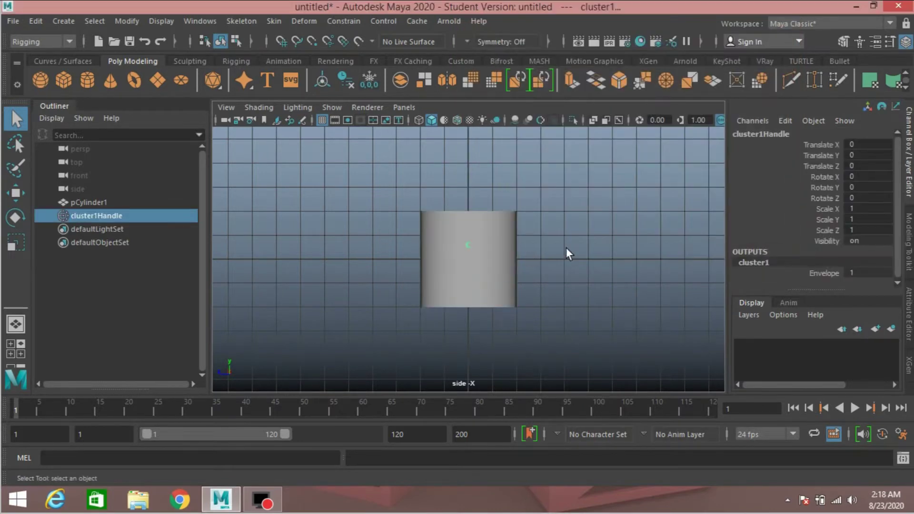
Move cluster1Handle up and right and set its Rotate X to -90
{"action": "left_click", "coordinate": [15, 195]}
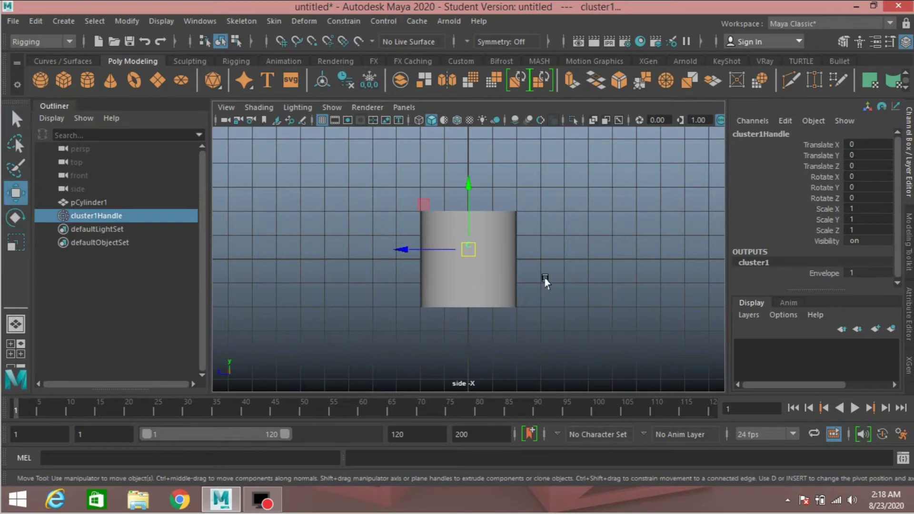
{"action": "left_click_drag", "start_coordinate": [465, 247], "coordinate": [534, 230]}
{"action": "double_click", "coordinate": [852, 177]}
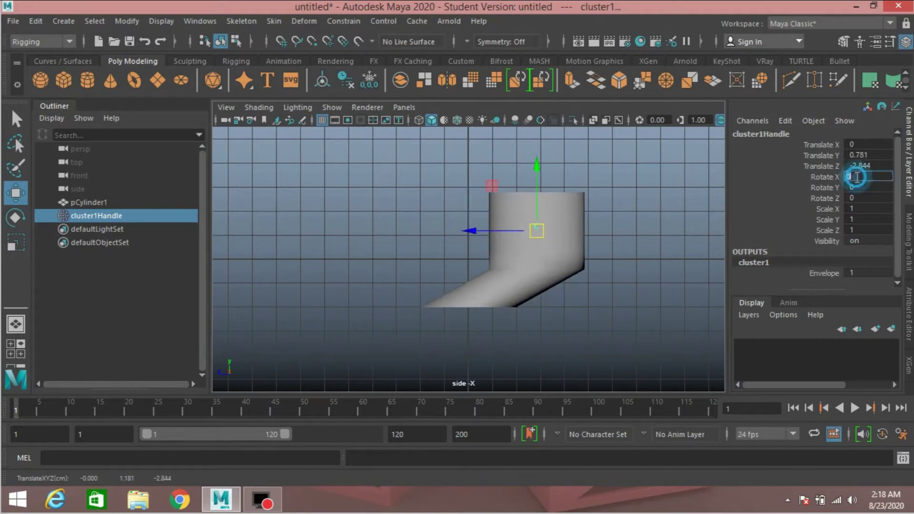
{"action": "type", "text": "-90"}
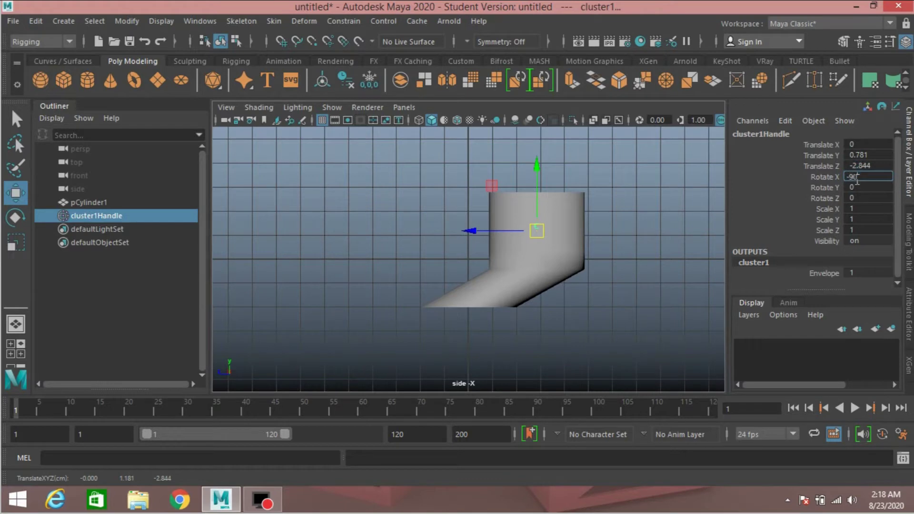
{"action": "key", "text": "Return"}
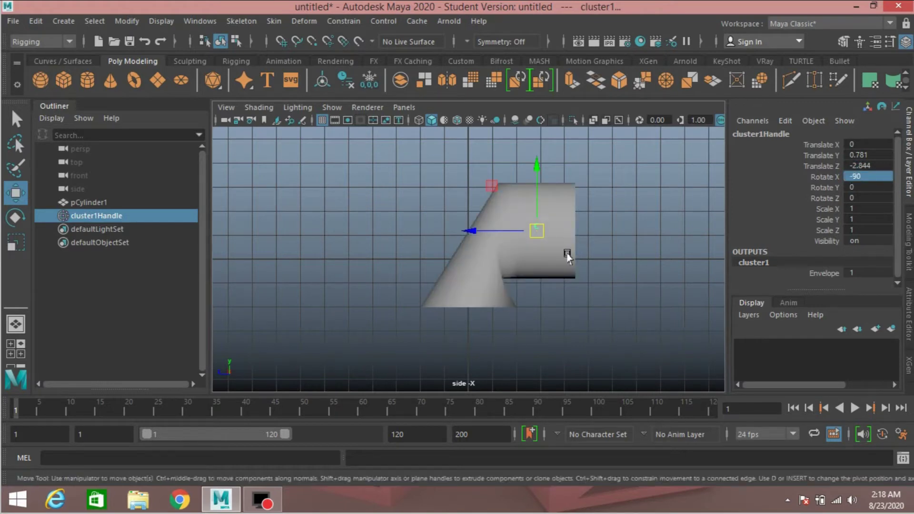
Turn on Wireframe on Shaded and select pCylinder1 in Object Mode
{"action": "left_click", "coordinate": [454, 119]}
{"action": "right_click", "coordinate": [466, 265]}
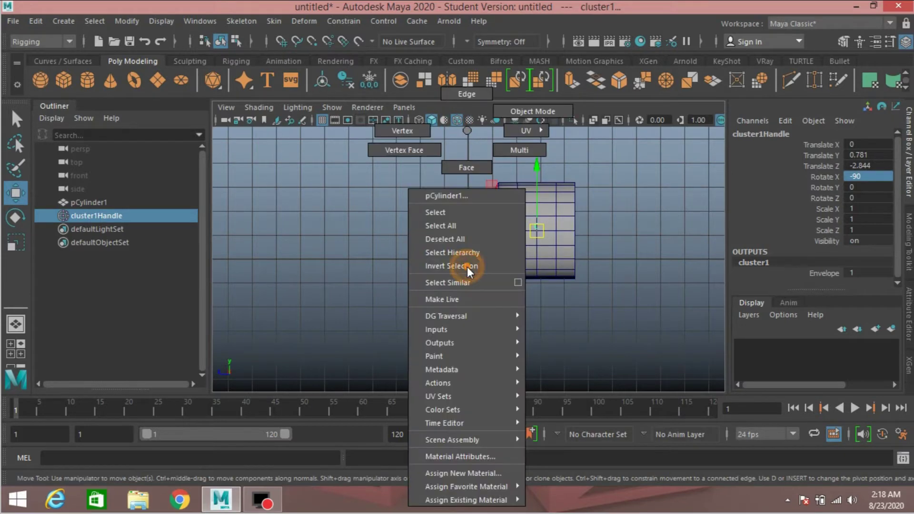
{"action": "mouse_move", "coordinate": [478, 395]}
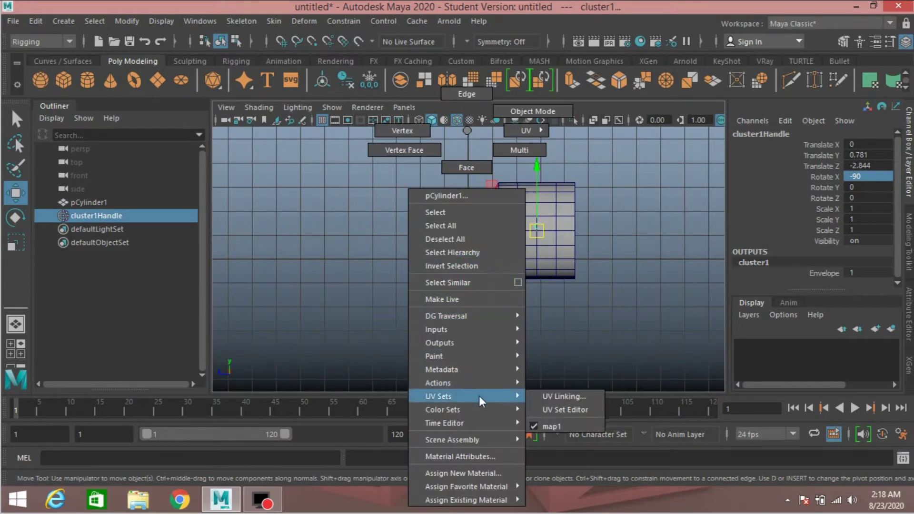
{"action": "left_click", "coordinate": [524, 111]}
{"action": "left_click", "coordinate": [486, 261]}
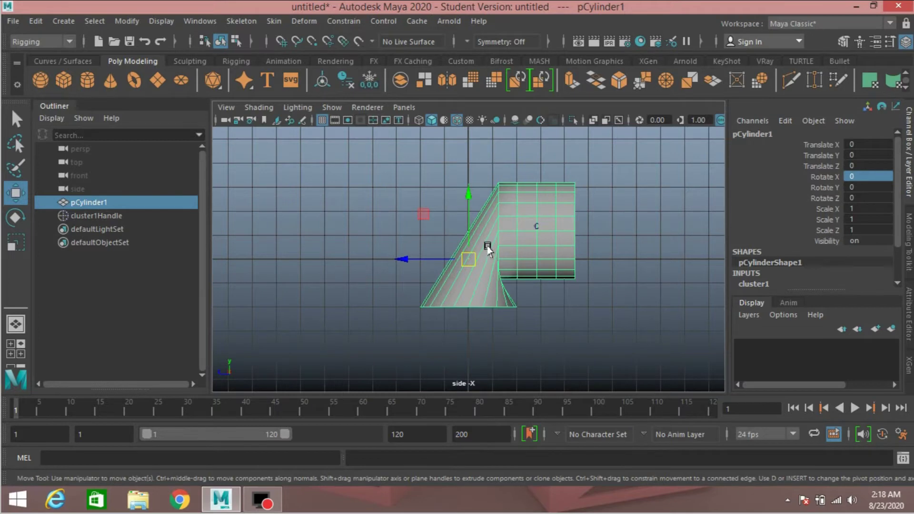
Start painting cluster1 weights on the cylinder with the Smooth operation
{"action": "right_click", "coordinate": [487, 246]}
{"action": "mouse_move", "coordinate": [477, 383]}
{"action": "mouse_move", "coordinate": [512, 360]}
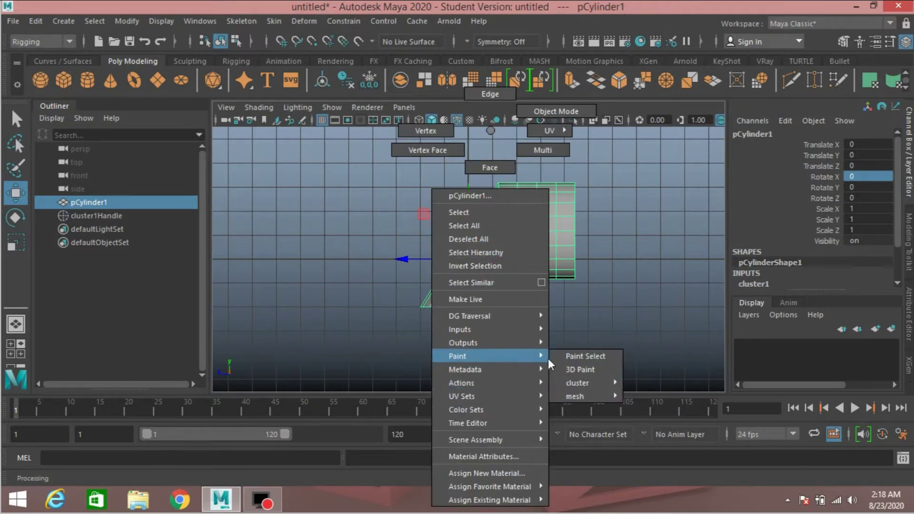
{"action": "mouse_move", "coordinate": [577, 383]}
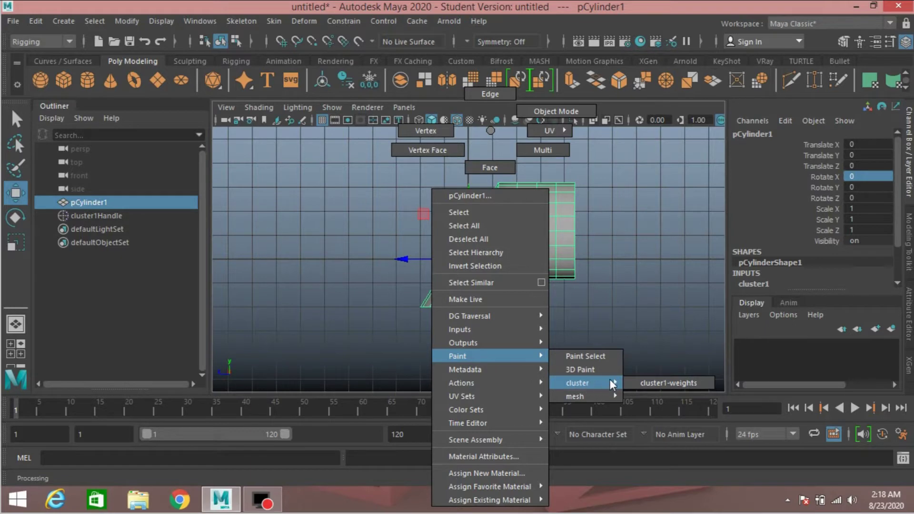
{"action": "left_click", "coordinate": [650, 382]}
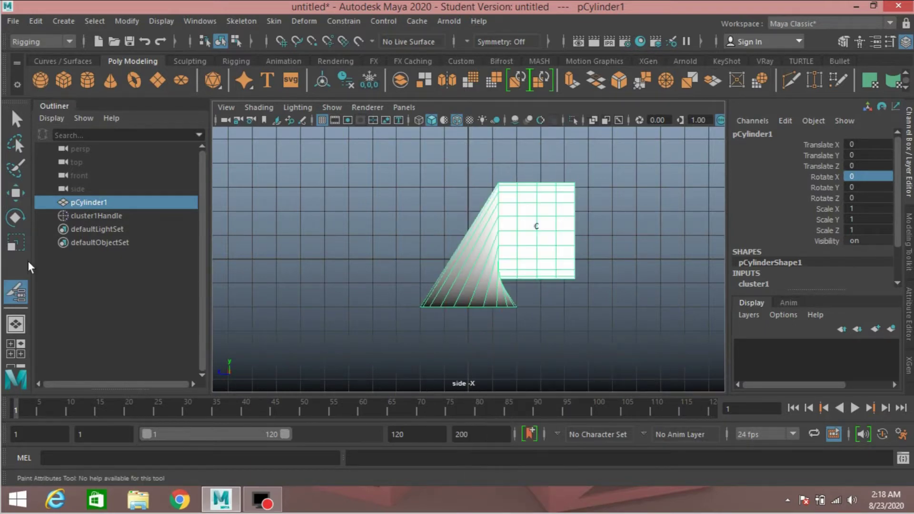
{"action": "double_click", "coordinate": [19, 295]}
{"action": "left_click_drag", "start_coordinate": [292, 16], "coordinate": [153, 16]}
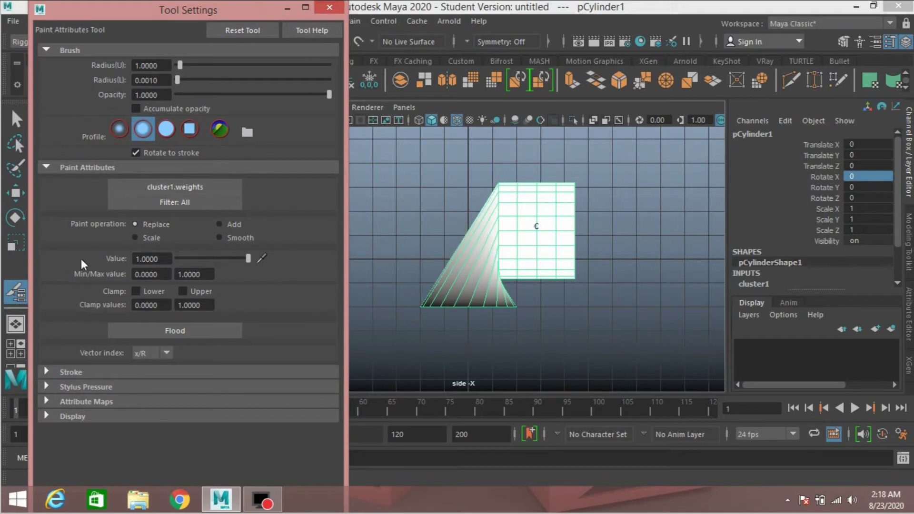
{"action": "left_click", "coordinate": [236, 234]}
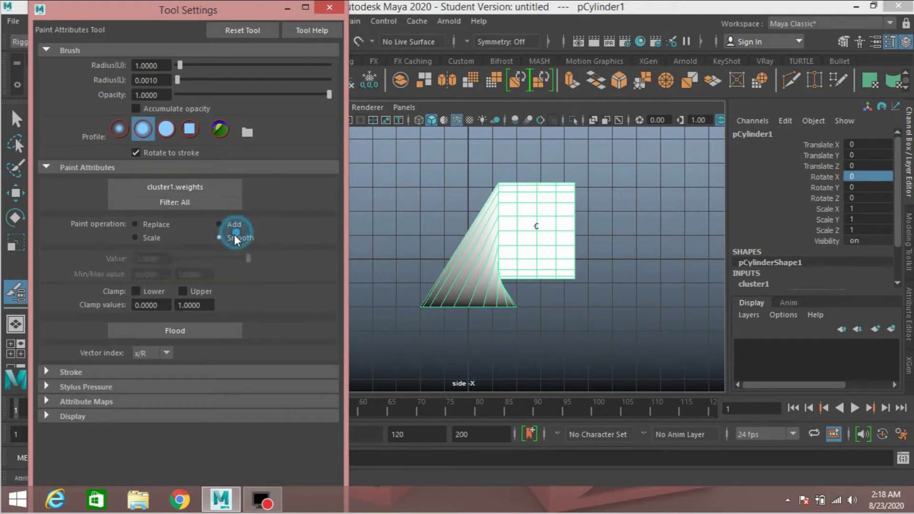
Flood-smooth cluster1's weights repeatedly until the bend curves gradually, then exit painting
{"action": "left_click", "coordinate": [161, 333]}
{"action": "left_click", "coordinate": [160, 333]}
{"action": "left_click", "coordinate": [161, 333]}
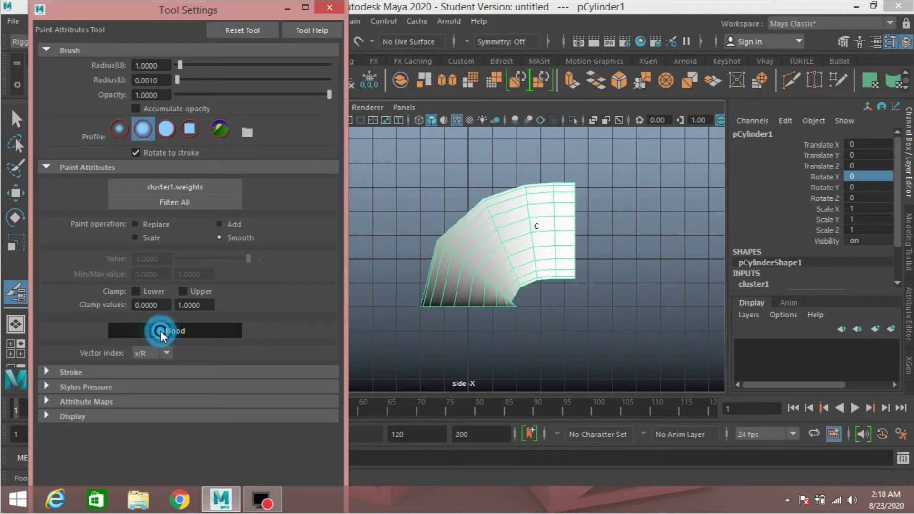
{"action": "left_click", "coordinate": [161, 330]}
{"action": "left_click", "coordinate": [161, 331]}
{"action": "left_click", "coordinate": [161, 330]}
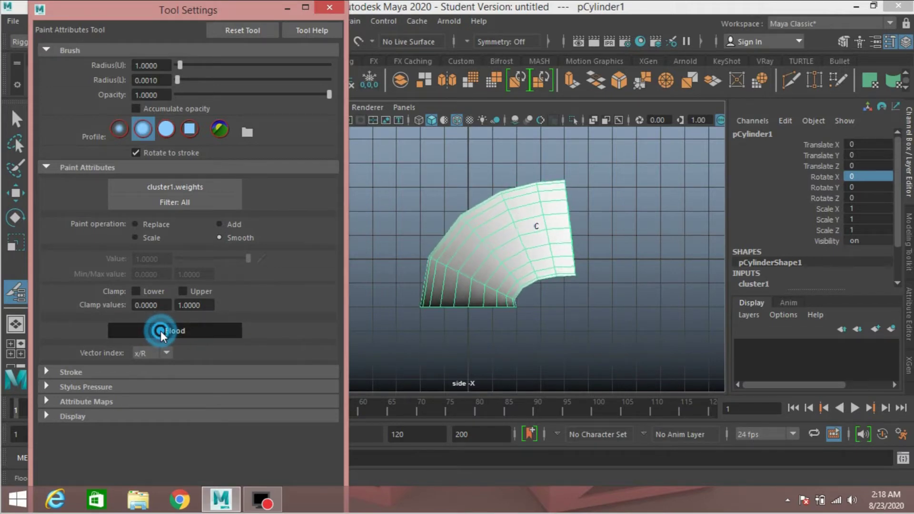
{"action": "left_click", "coordinate": [161, 331]}
{"action": "left_click", "coordinate": [161, 330]}
{"action": "left_click", "coordinate": [161, 330]}
{"action": "left_click", "coordinate": [161, 330]}
{"action": "left_click", "coordinate": [161, 330]}
{"action": "left_click", "coordinate": [161, 330]}
{"action": "left_click", "coordinate": [161, 331]}
{"action": "left_click", "coordinate": [161, 330]}
{"action": "left_click", "coordinate": [161, 331]}
{"action": "left_click", "coordinate": [161, 330]}
{"action": "left_click", "coordinate": [161, 330]}
{"action": "left_click", "coordinate": [161, 330]}
{"action": "left_click", "coordinate": [161, 330]}
{"action": "left_click", "coordinate": [161, 330]}
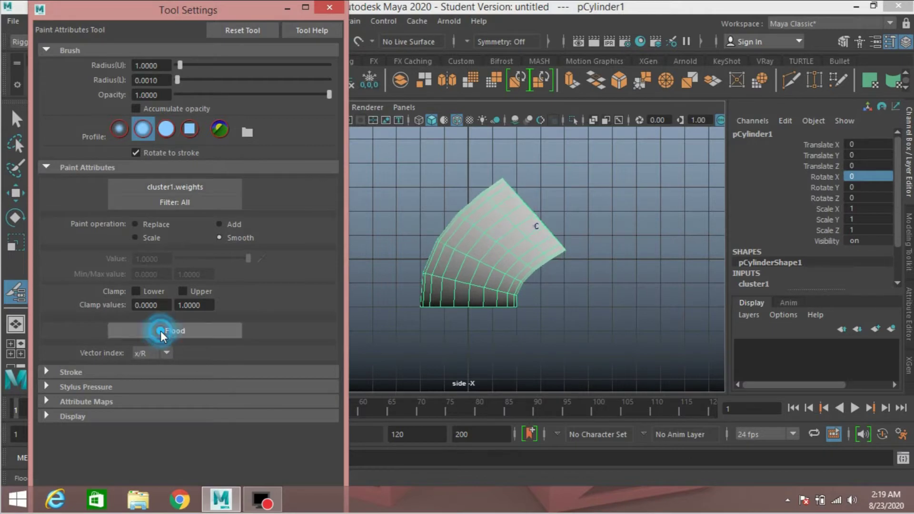
{"action": "left_click", "coordinate": [161, 330]}
{"action": "left_click", "coordinate": [161, 330]}
{"action": "left_click", "coordinate": [161, 330]}
{"action": "left_click", "coordinate": [161, 331]}
{"action": "left_click", "coordinate": [161, 330]}
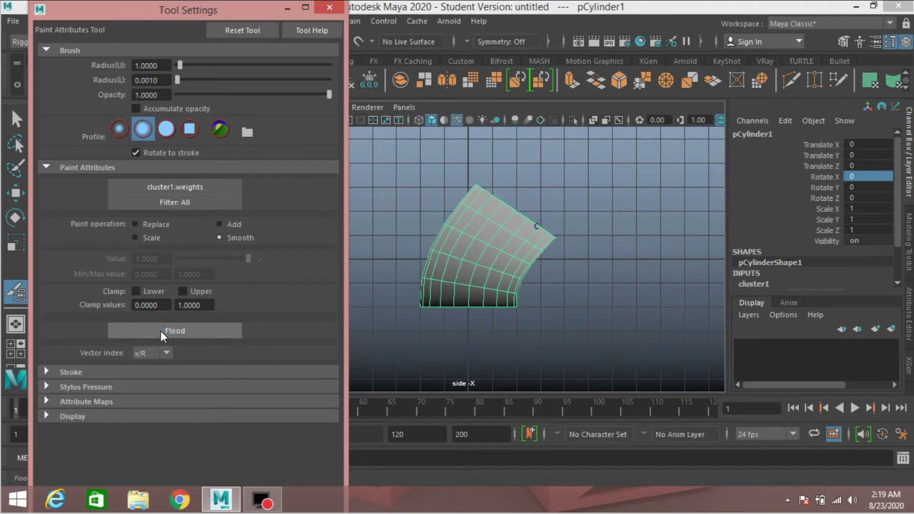
{"action": "left_click", "coordinate": [161, 331]}
{"action": "left_click", "coordinate": [160, 330]}
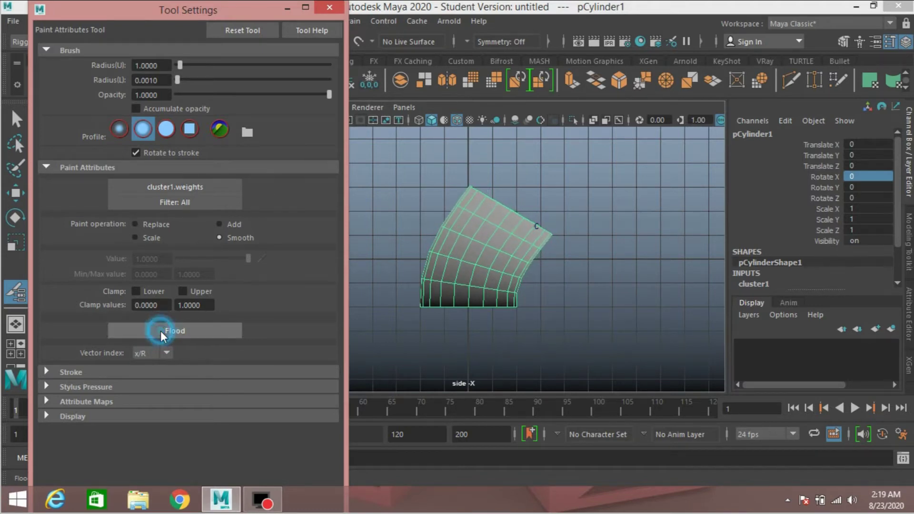
{"action": "left_click", "coordinate": [329, 7]}
{"action": "left_click", "coordinate": [16, 119]}
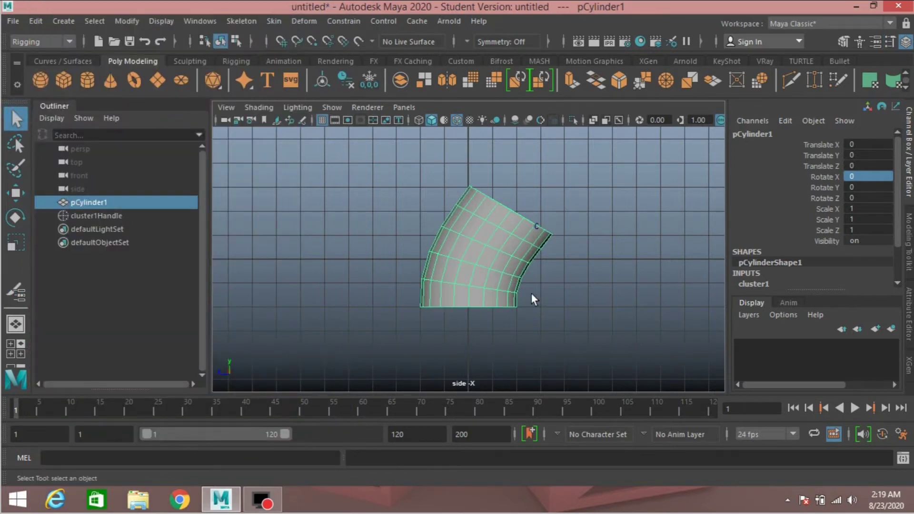
Set cluster1Handle's translate and rotate channels to 0
{"action": "left_click", "coordinate": [87, 216]}
{"action": "left_click_drag", "start_coordinate": [869, 144], "coordinate": [872, 198]}
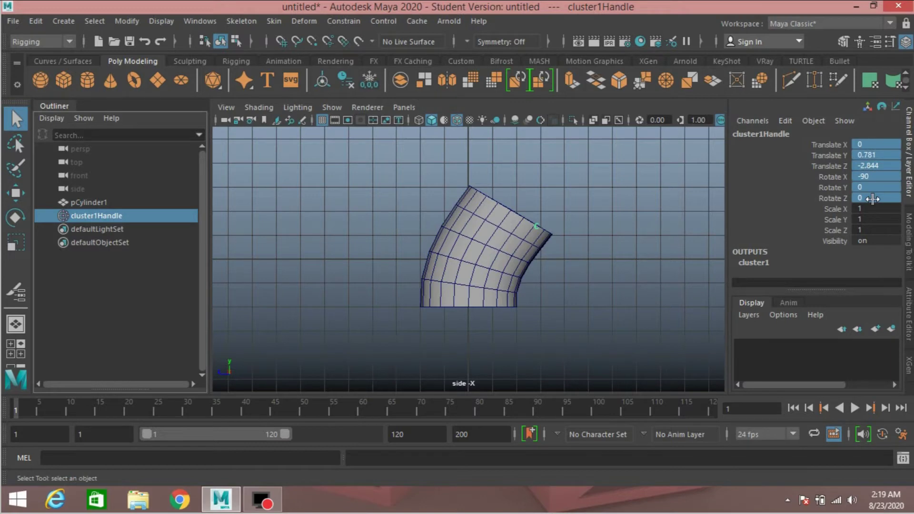
{"action": "left_click", "coordinate": [873, 199]}
{"action": "key", "text": "Return"}
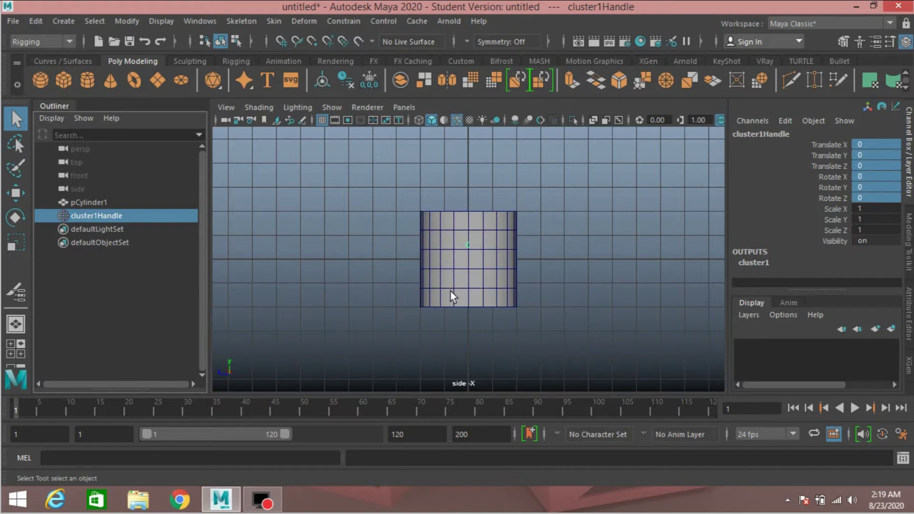
Marquee-select the cylinder's middle rows of vertices
{"action": "scroll", "coordinate": [450, 291], "scroll_direction": "up", "scroll_amount": 1}
{"action": "left_click", "coordinate": [482, 273]}
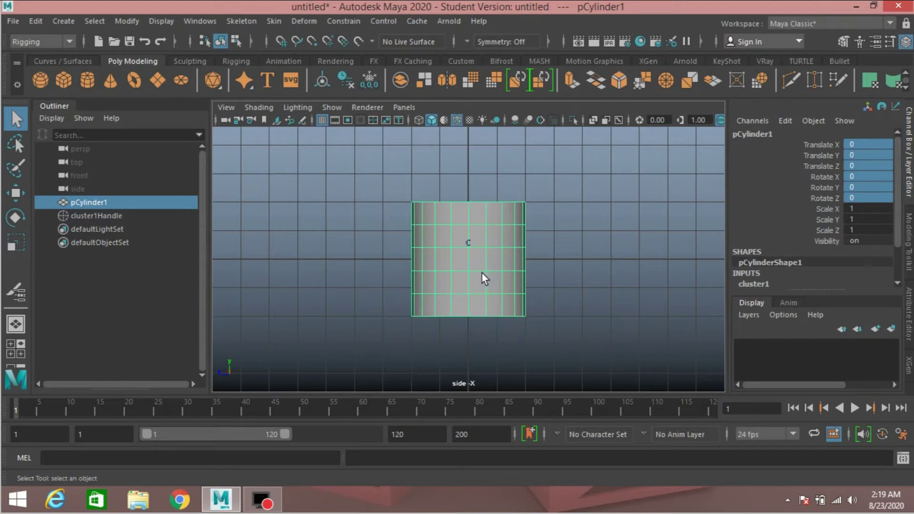
{"action": "right_click_drag", "start_coordinate": [482, 273], "coordinate": [418, 136]}
{"action": "left_click_drag", "start_coordinate": [360, 219], "coordinate": [556, 302]}
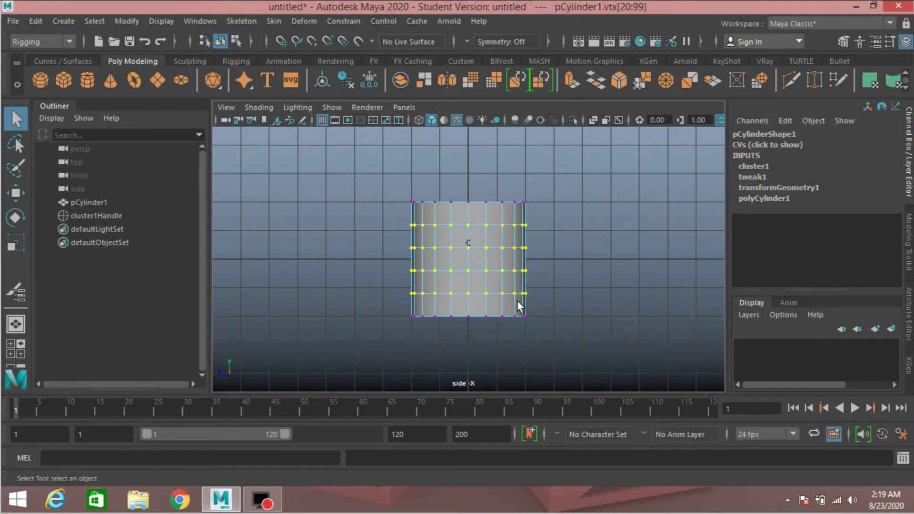
Create cluster2 from the selected middle vertices and reselect the cylinder
{"action": "left_click", "coordinate": [295, 20]}
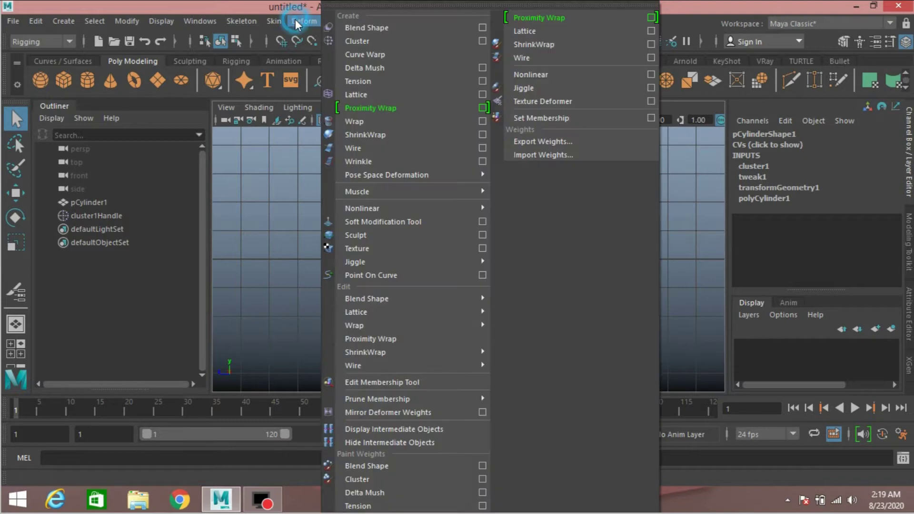
{"action": "left_click", "coordinate": [482, 41]}
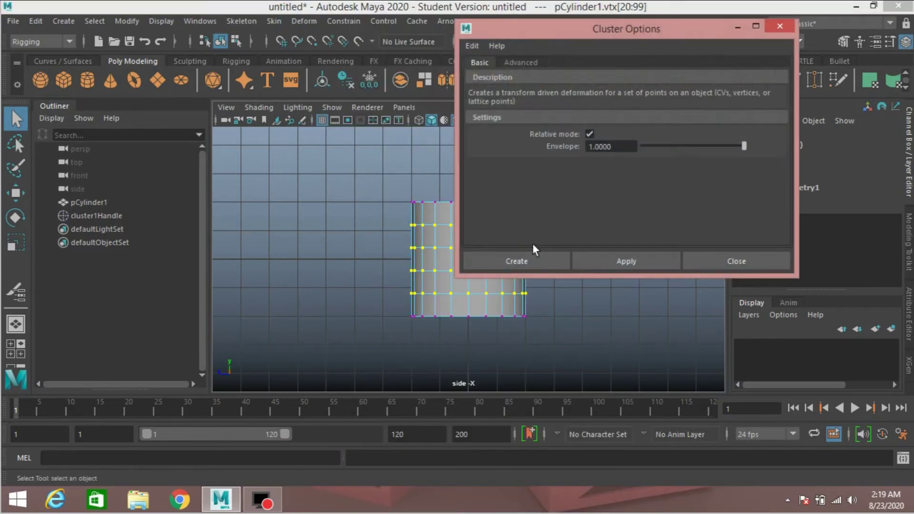
{"action": "left_click", "coordinate": [527, 261]}
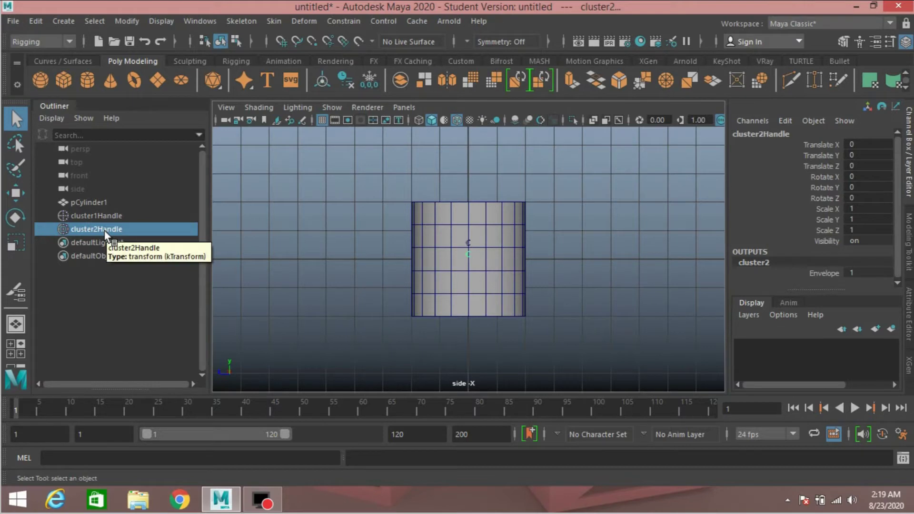
{"action": "left_click", "coordinate": [469, 287]}
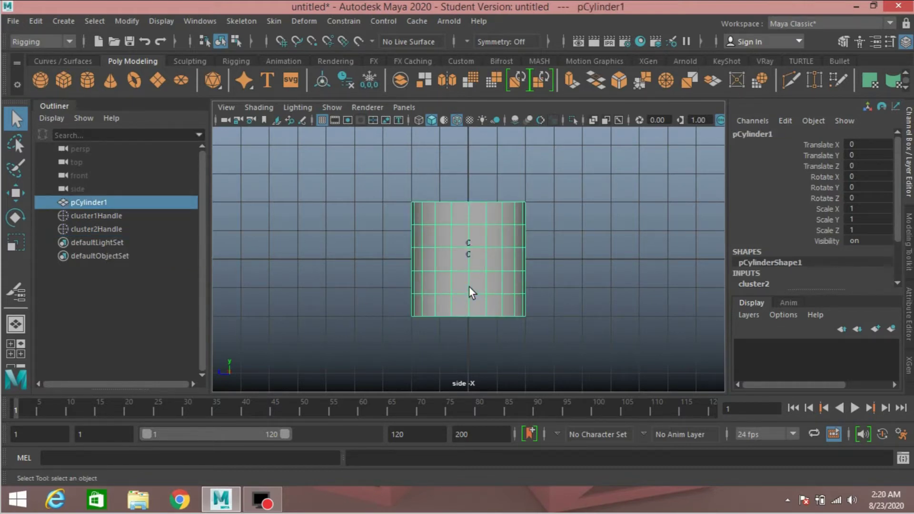
{"action": "right_click", "coordinate": [469, 286]}
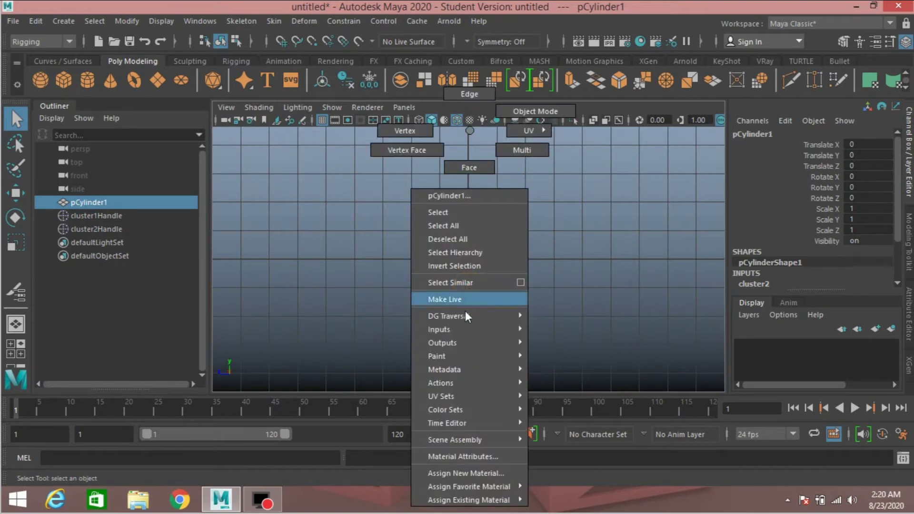
Enter cluster2 weight painting on the cylinder, then return to selection
{"action": "mouse_move", "coordinate": [492, 356]}
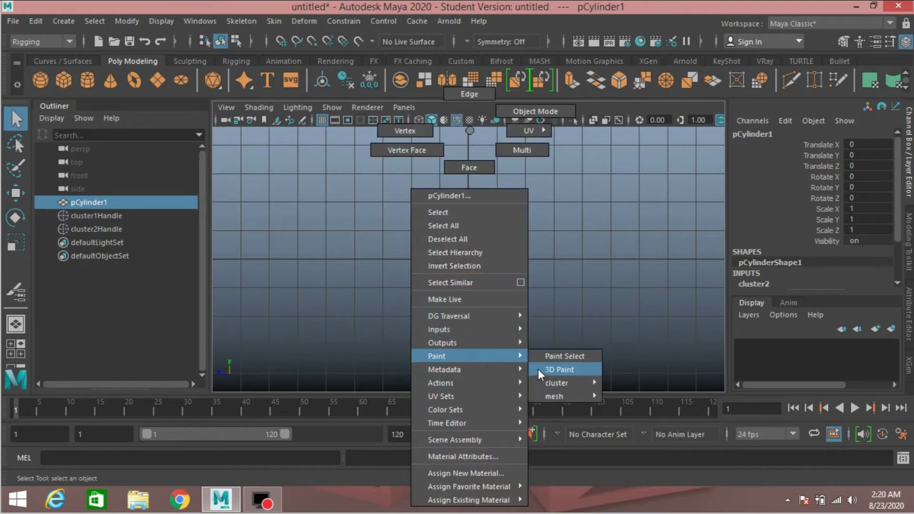
{"action": "mouse_move", "coordinate": [581, 381]}
{"action": "left_click", "coordinate": [630, 398]}
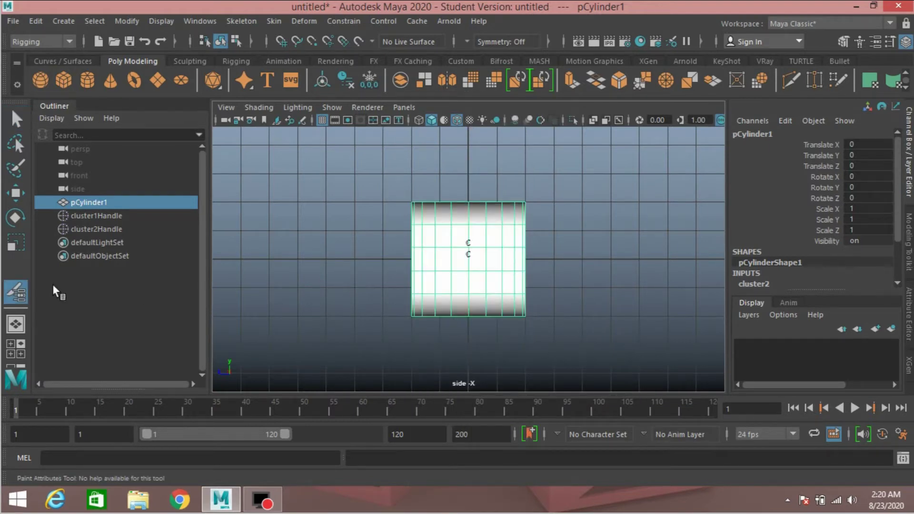
{"action": "left_click", "coordinate": [9, 129]}
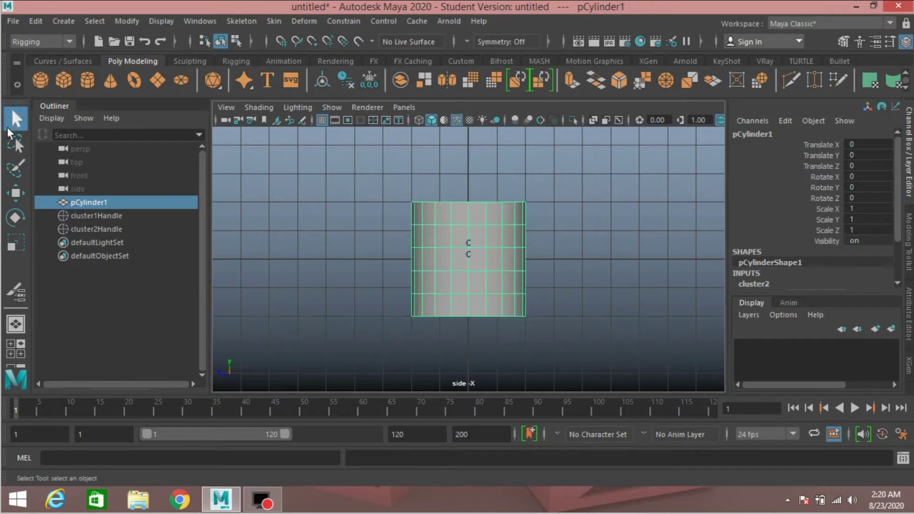
Scale cluster2Handle to about 1.38 on X and Z and 0.583 on Y
{"action": "left_click", "coordinate": [96, 229]}
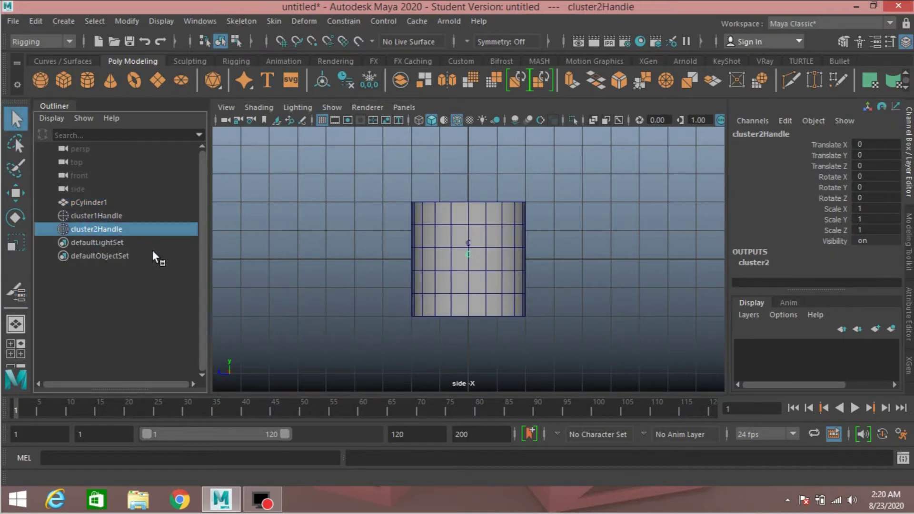
{"action": "left_click", "coordinate": [16, 244]}
{"action": "left_click_drag", "start_coordinate": [467, 261], "coordinate": [477, 269]}
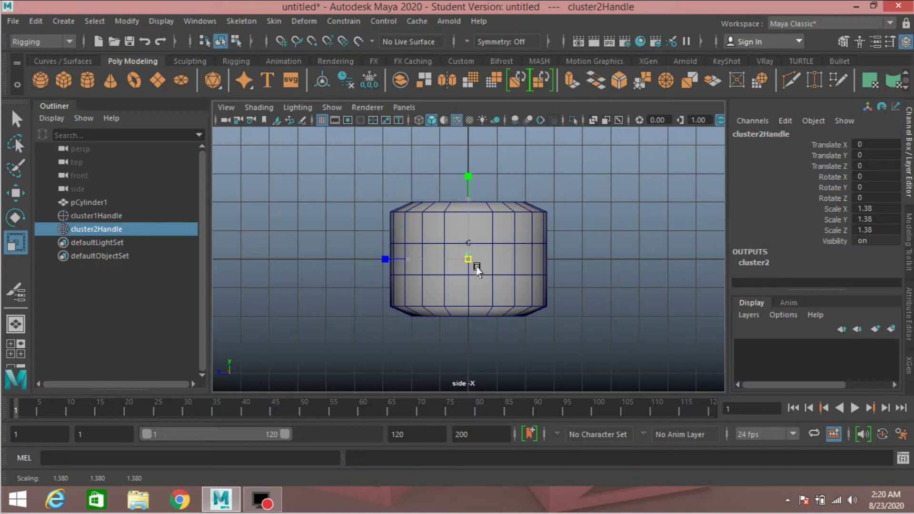
{"action": "left_click_drag", "start_coordinate": [467, 198], "coordinate": [462, 232]}
{"action": "left_click", "coordinate": [488, 293]}
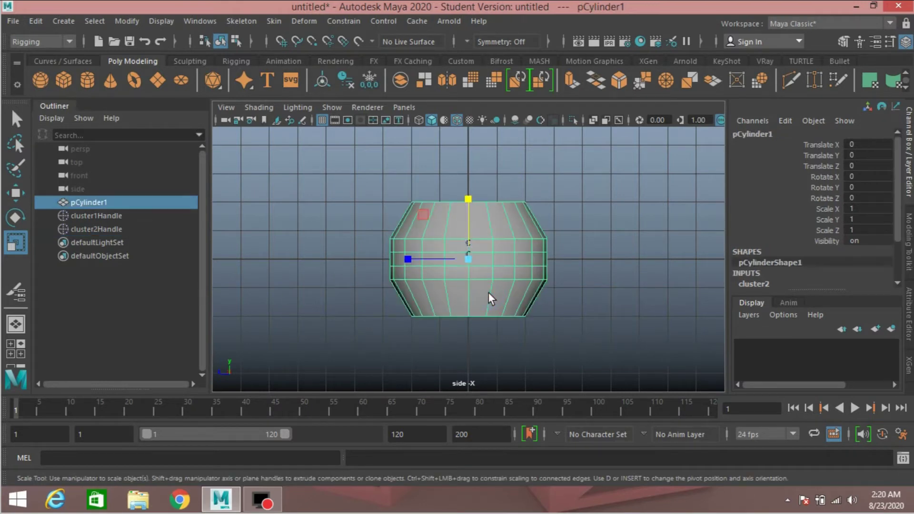
Flood-smooth cluster2's weights twice, then close the paint tool settings
{"action": "right_click", "coordinate": [488, 292]}
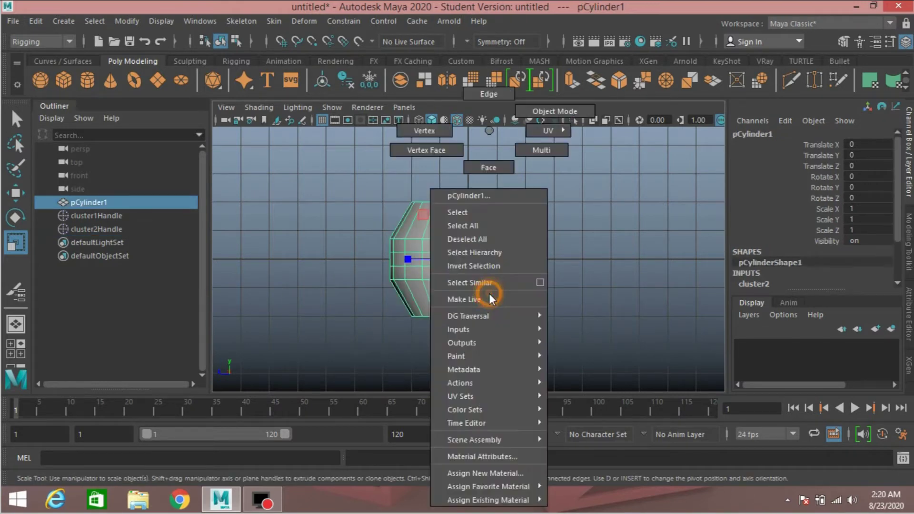
{"action": "mouse_move", "coordinate": [485, 396]}
{"action": "mouse_move", "coordinate": [505, 359]}
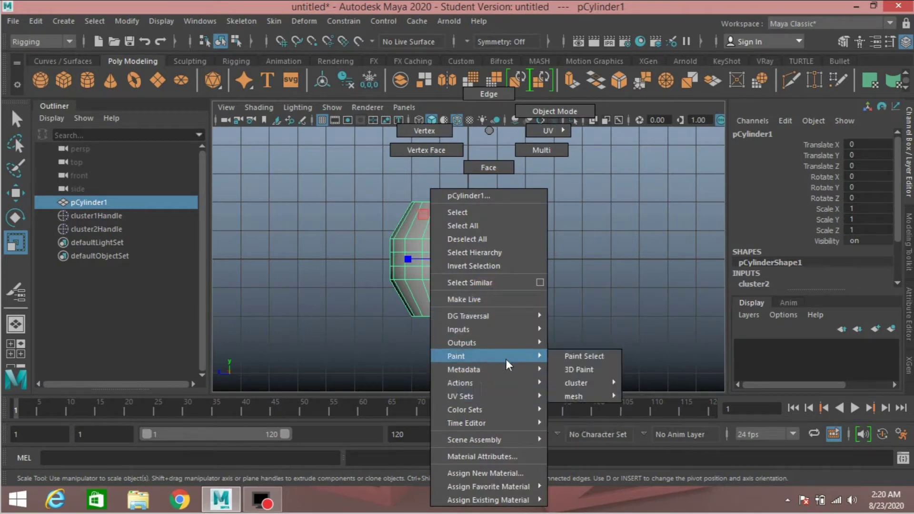
{"action": "mouse_move", "coordinate": [580, 382]}
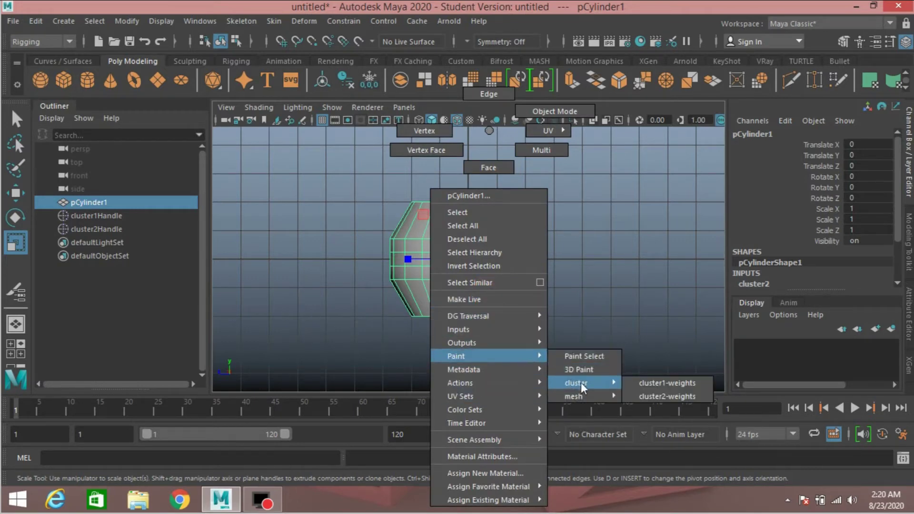
{"action": "left_click", "coordinate": [642, 395]}
{"action": "double_click", "coordinate": [15, 290]}
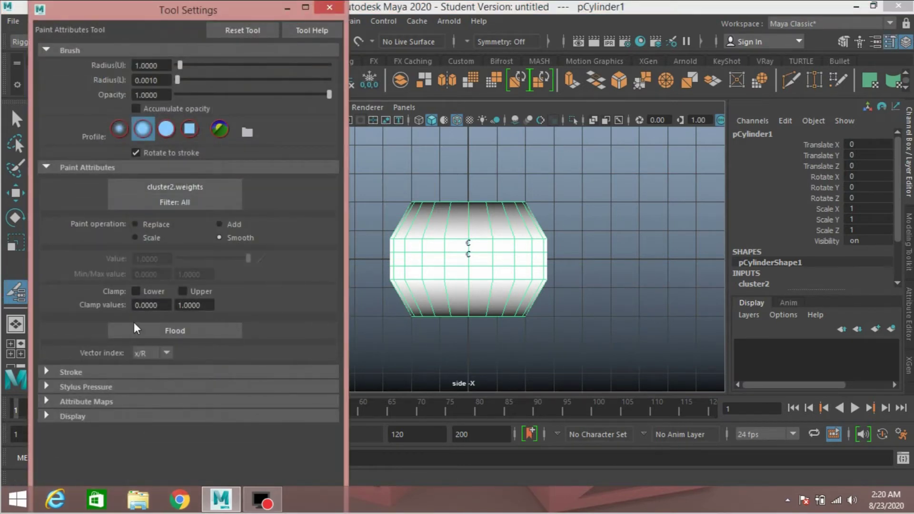
{"action": "left_click", "coordinate": [161, 331]}
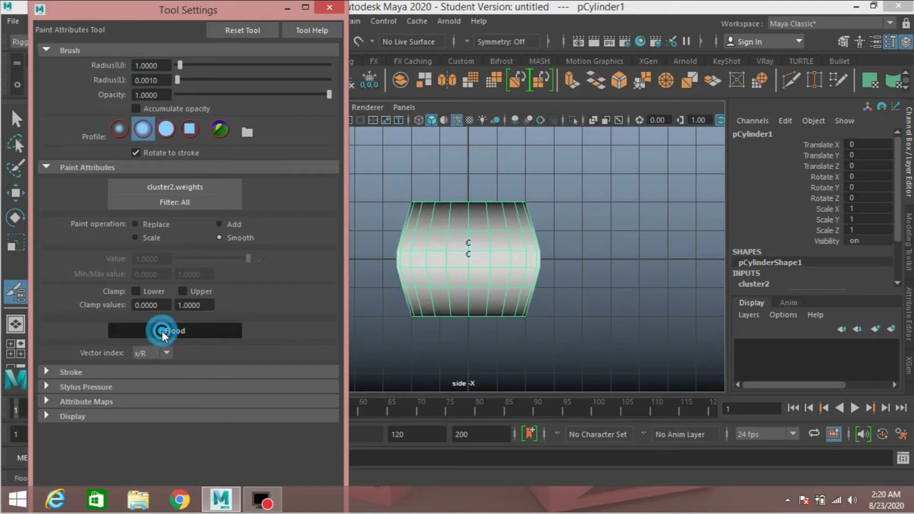
{"action": "left_click", "coordinate": [162, 330]}
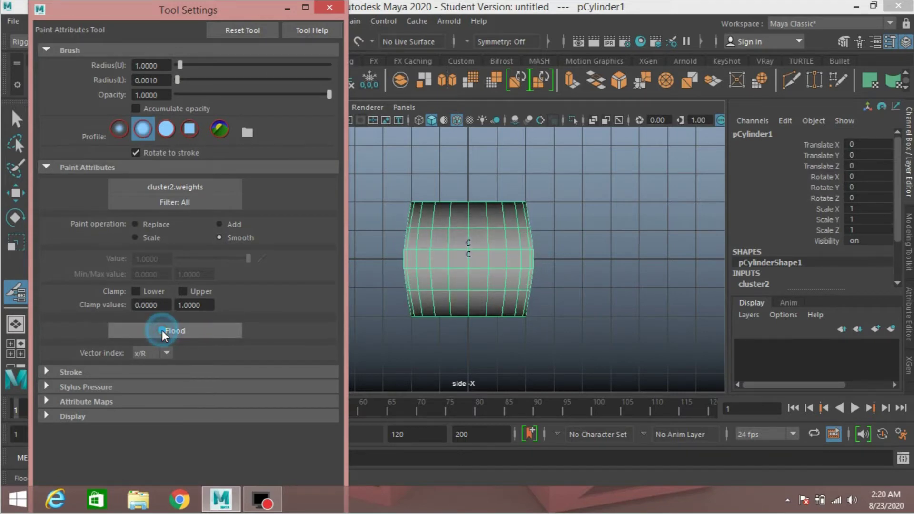
{"action": "left_click", "coordinate": [328, 10]}
{"action": "left_click", "coordinate": [16, 119]}
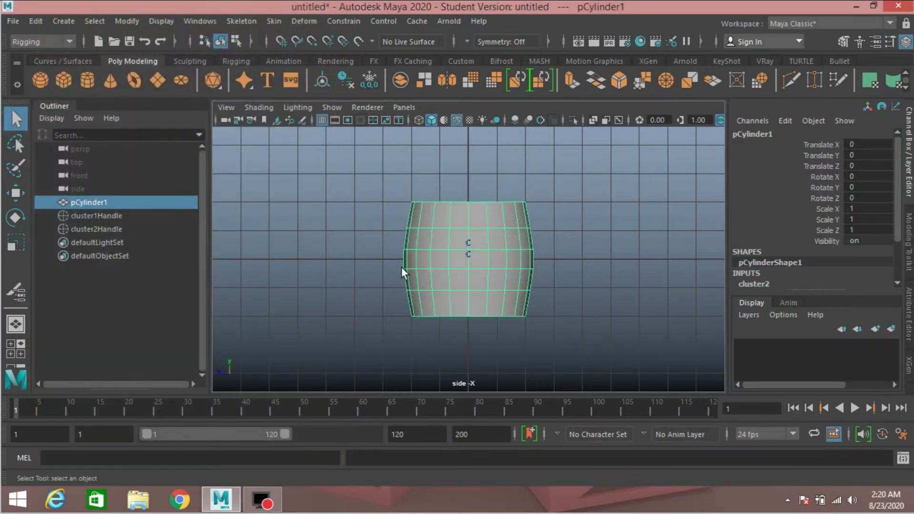
Select every vertex row below the top and create cluster3 from them
{"action": "right_click_drag", "start_coordinate": [502, 282], "coordinate": [432, 127]}
{"action": "left_click_drag", "start_coordinate": [603, 364], "coordinate": [347, 221]}
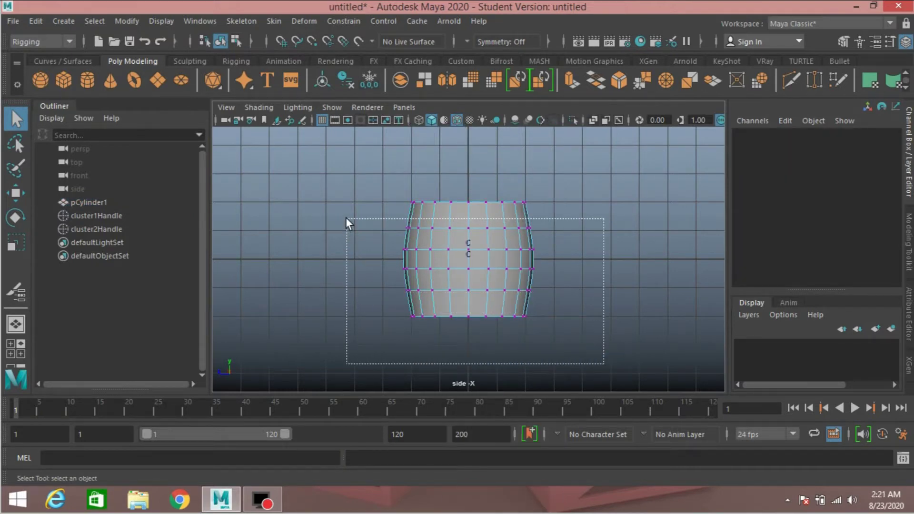
{"action": "left_click_drag", "start_coordinate": [346, 220], "coordinate": [347, 220]}
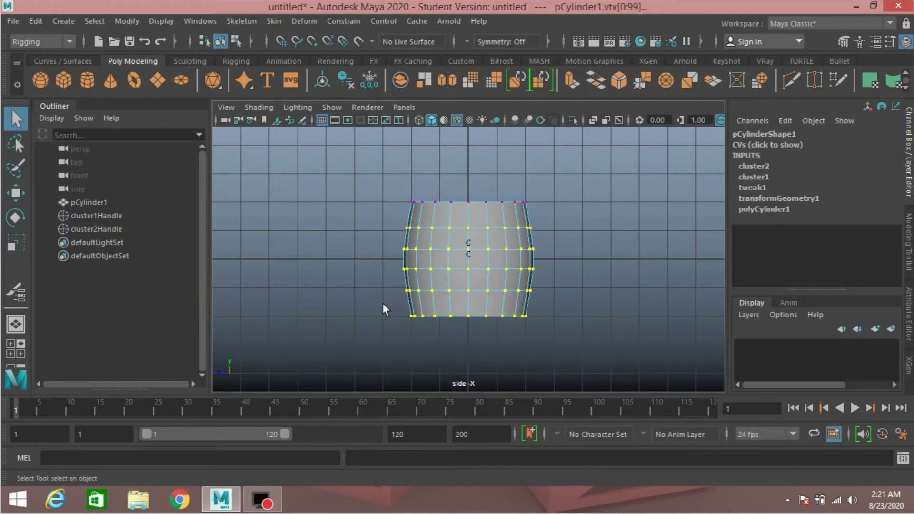
{"action": "left_click", "coordinate": [306, 22]}
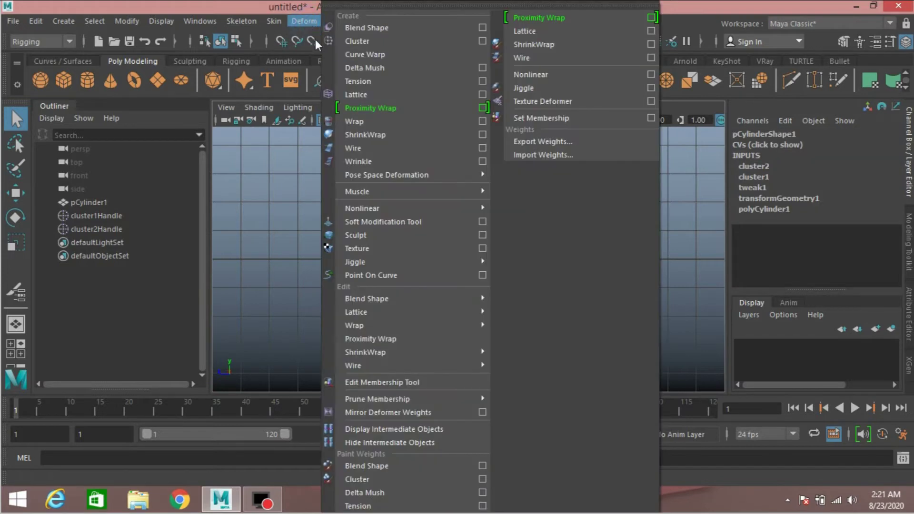
{"action": "left_click", "coordinate": [407, 42]}
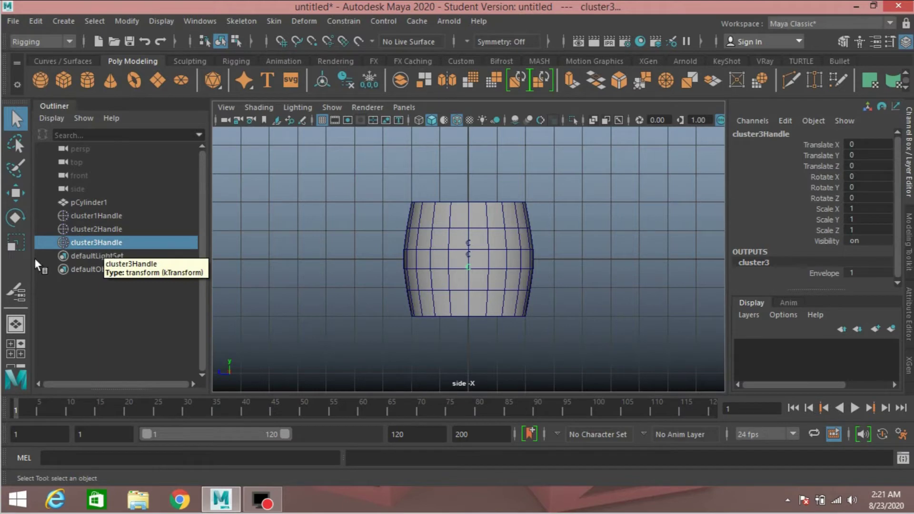
Scale cluster3Handle to 1.136 uniformly and 0.82 in Y, then open pCylinder1's cluster paint menu
{"action": "left_click", "coordinate": [14, 245]}
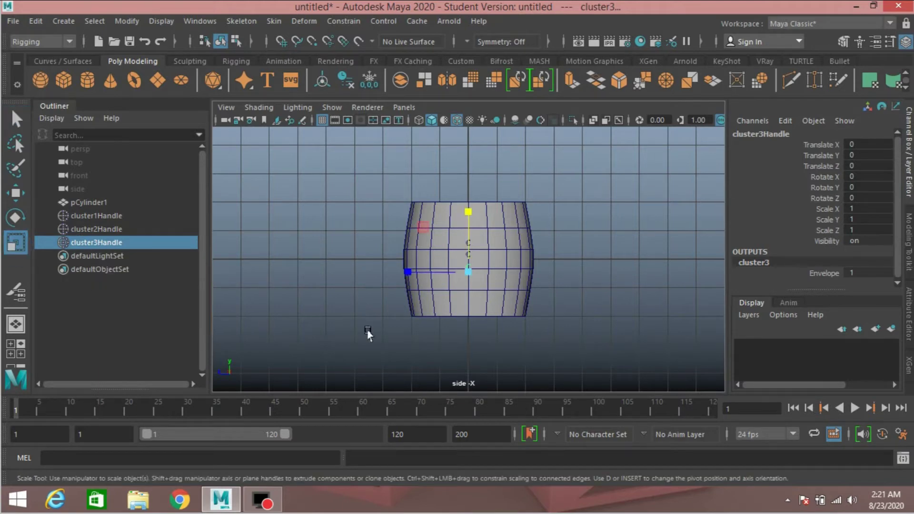
{"action": "left_click", "coordinate": [466, 274]}
{"action": "left_click_drag", "start_coordinate": [467, 275], "coordinate": [470, 281]}
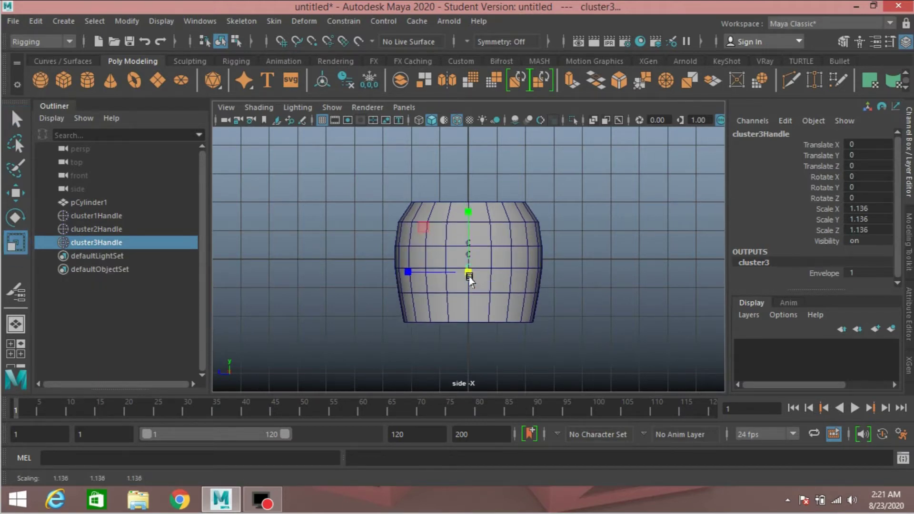
{"action": "left_click_drag", "start_coordinate": [468, 204], "coordinate": [465, 230]}
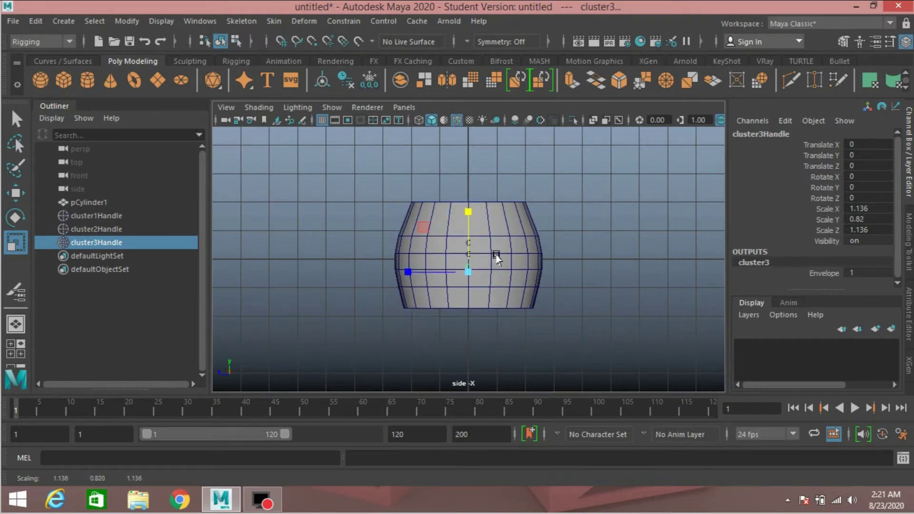
{"action": "left_click", "coordinate": [496, 257]}
{"action": "mouse_move", "coordinate": [496, 257]}
{"action": "right_mouse_down"}
{"action": "mouse_move", "coordinate": [472, 361]}
{"action": "mouse_move", "coordinate": [520, 357]}
{"action": "mouse_move", "coordinate": [661, 410]}
{"action": "right_mouse_up"}
Flood-smooth cluster3's weights on pCylinder1 thirteen times, then close Tool Settings
{"action": "double_click", "coordinate": [11, 290]}
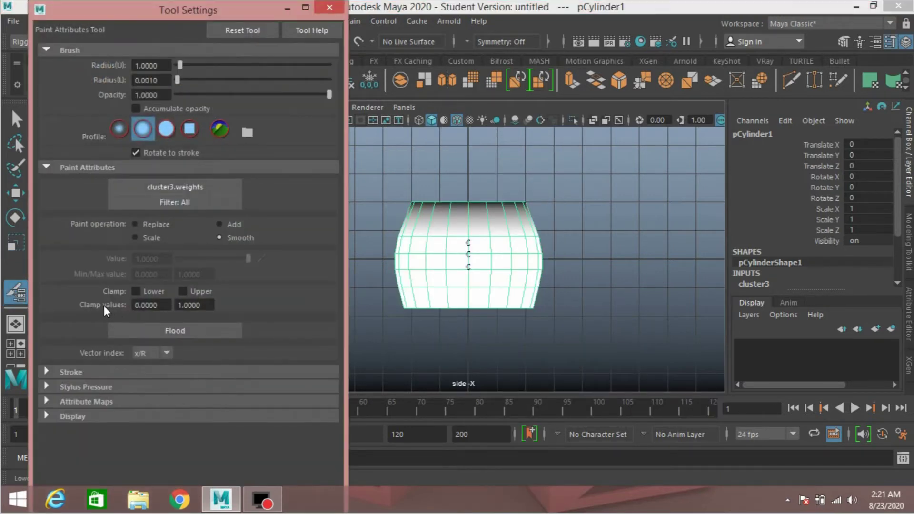
{"action": "left_click", "coordinate": [160, 330]}
{"action": "left_click", "coordinate": [160, 330]}
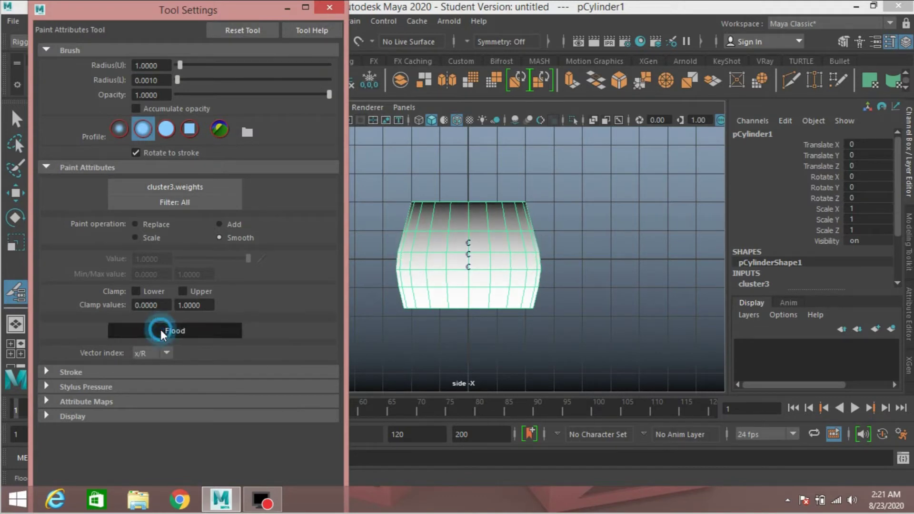
{"action": "left_click", "coordinate": [161, 330]}
{"action": "left_click", "coordinate": [161, 329]}
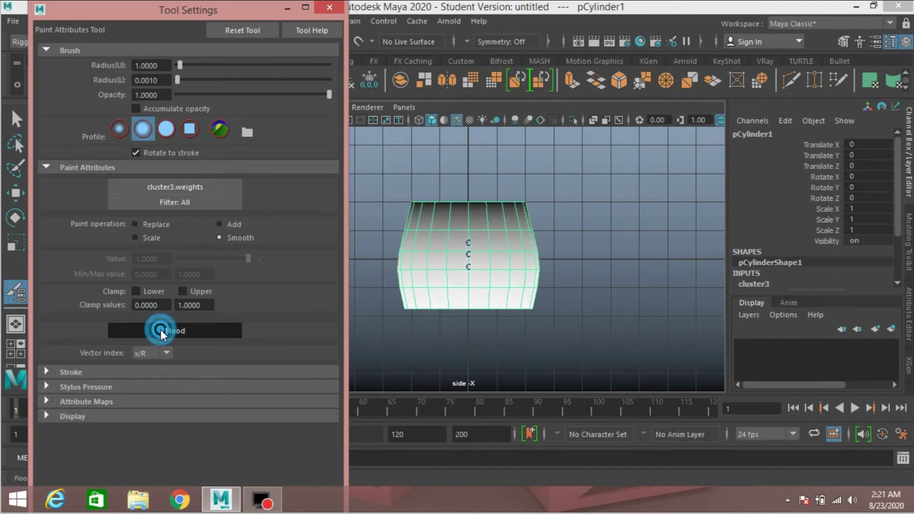
{"action": "left_click", "coordinate": [161, 329]}
{"action": "left_click", "coordinate": [161, 329]}
{"action": "left_click", "coordinate": [161, 329]}
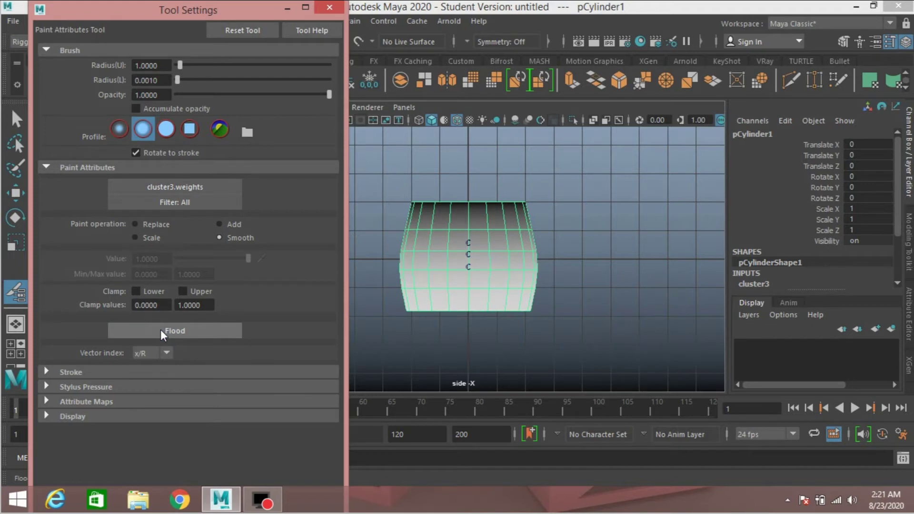
{"action": "left_click", "coordinate": [160, 329]}
{"action": "left_click", "coordinate": [161, 330]}
{"action": "left_click", "coordinate": [161, 329]}
{"action": "left_click", "coordinate": [160, 329]}
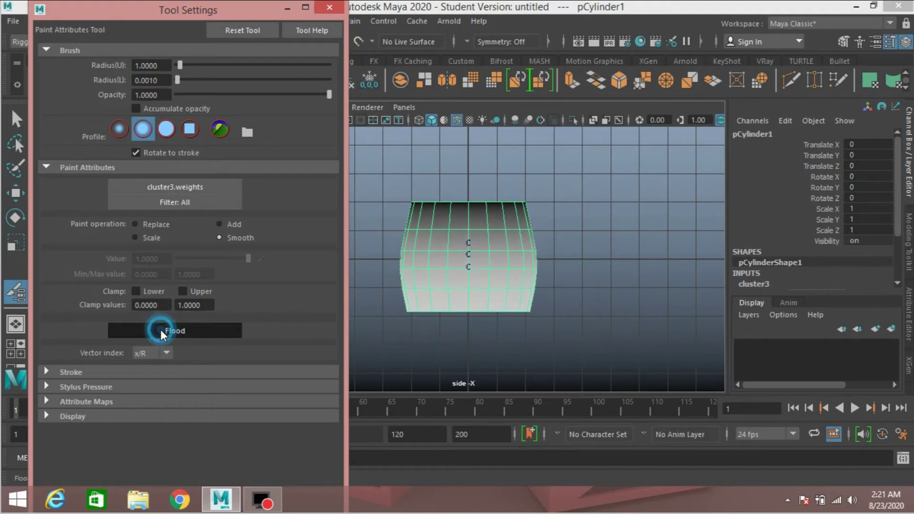
{"action": "left_click", "coordinate": [160, 329]}
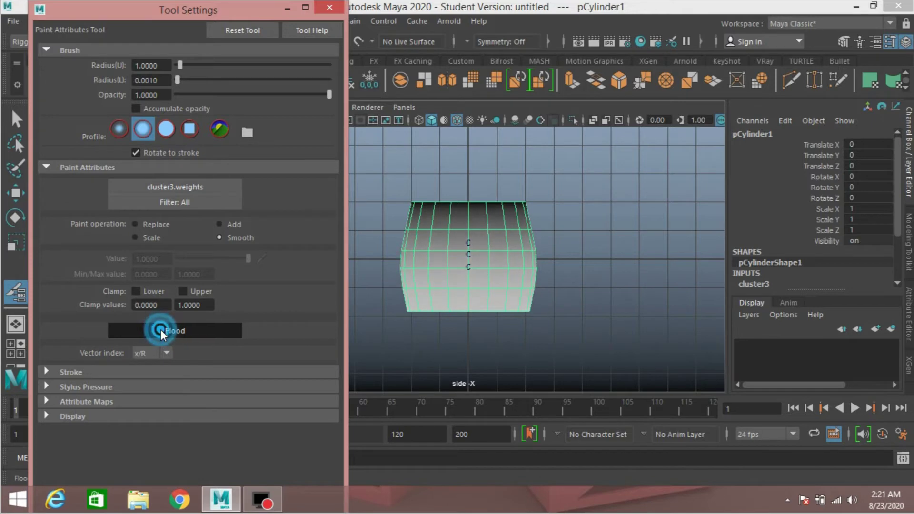
{"action": "left_click", "coordinate": [161, 329]}
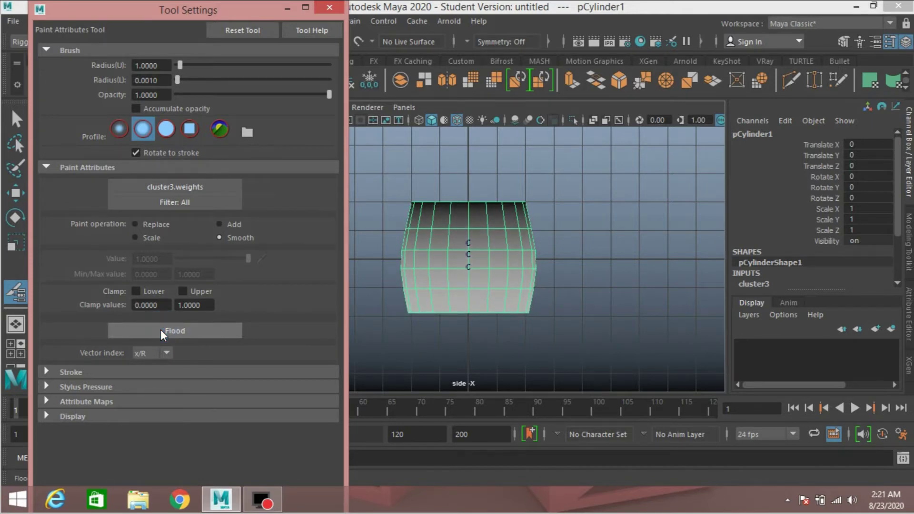
{"action": "left_click", "coordinate": [329, 8]}
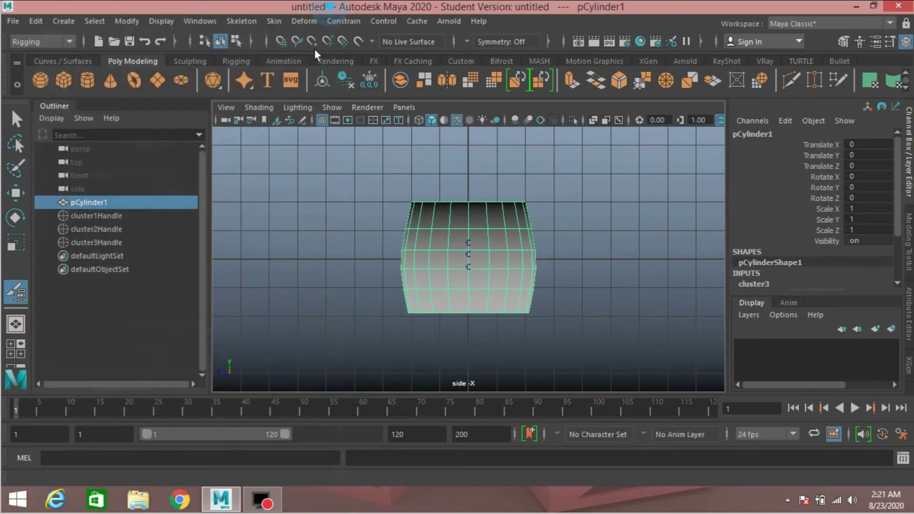
Set cluster2Handle's Scale X, Y and Z to 1 in the Channel Box
{"action": "left_click", "coordinate": [93, 229]}
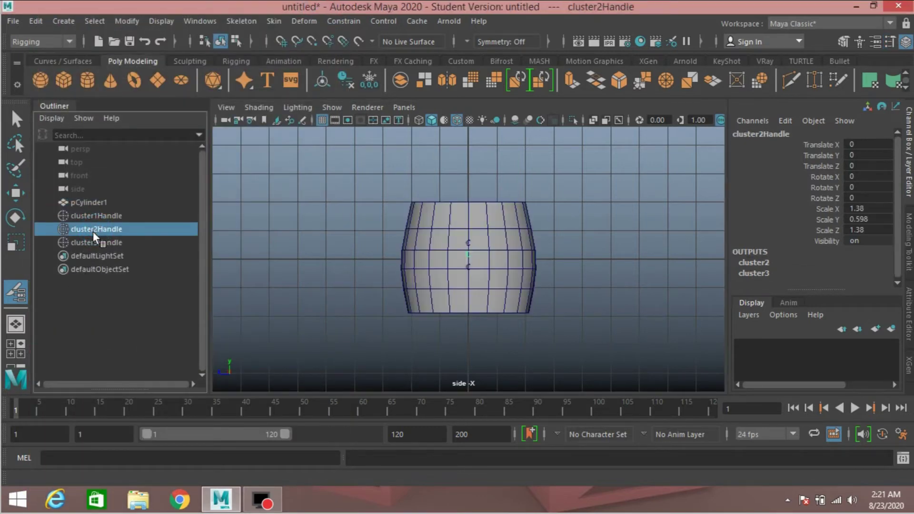
{"action": "left_click_drag", "start_coordinate": [859, 208], "coordinate": [862, 229]}
{"action": "left_click", "coordinate": [861, 230]}
{"action": "type", "text": "1"}
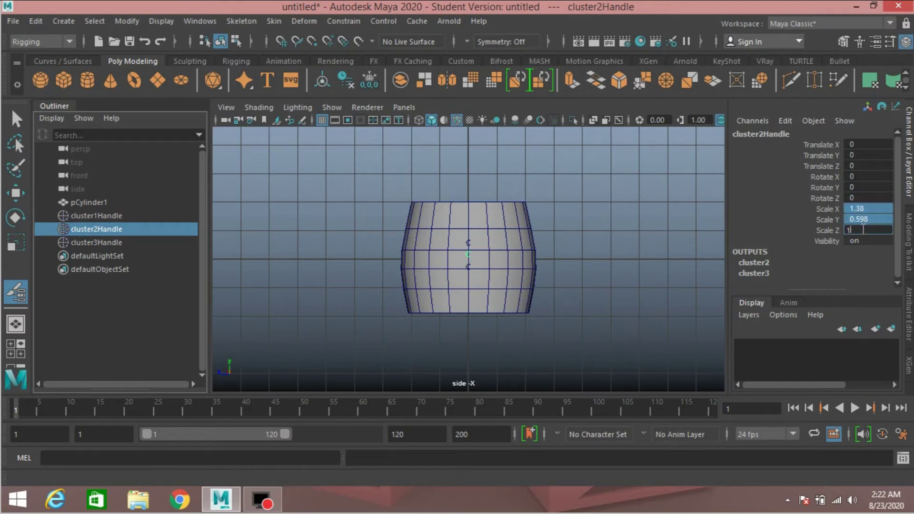
{"action": "key", "text": "Return"}
Set cluster3Handle's scale to 1 on every axis
{"action": "left_click", "coordinate": [85, 243]}
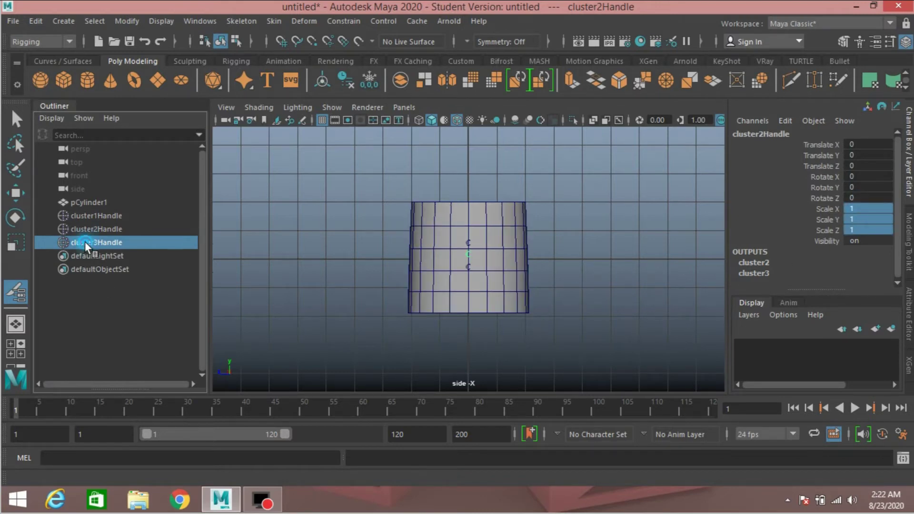
{"action": "double_click", "coordinate": [873, 230]}
{"action": "type", "text": "1"}
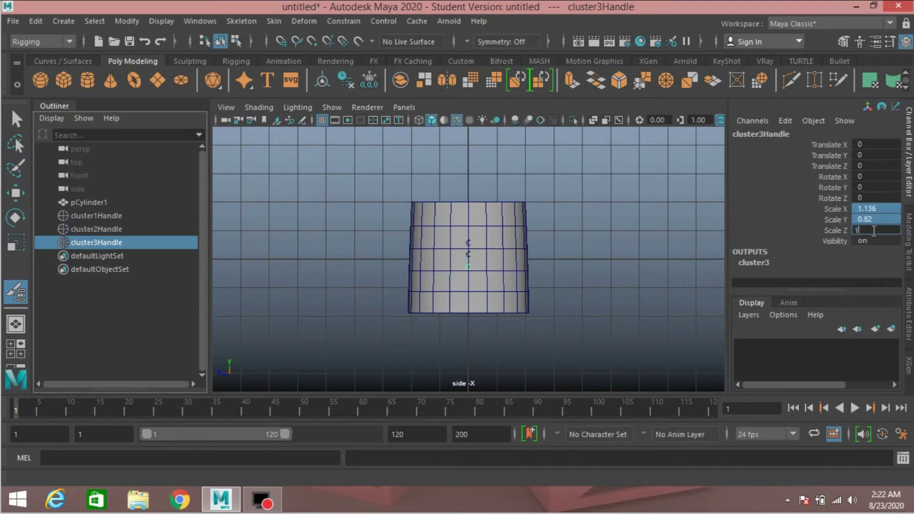
{"action": "key", "text": "Return"}
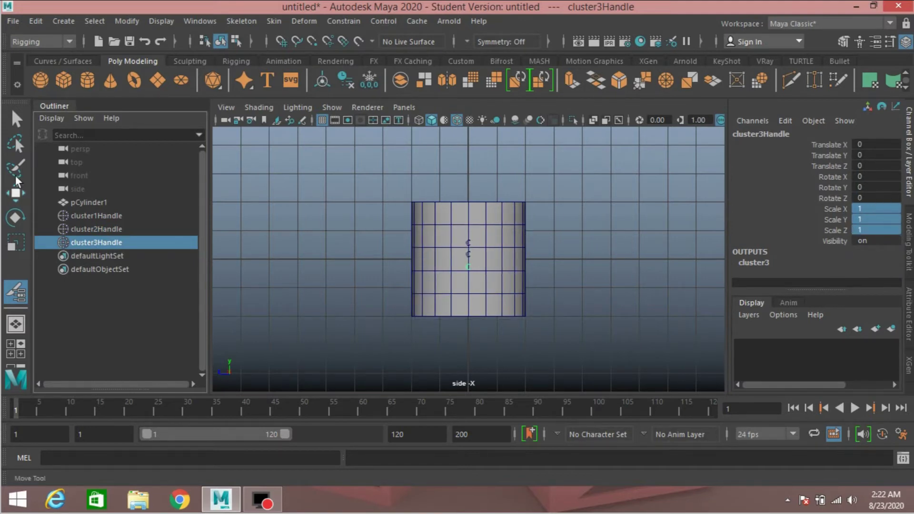
{"action": "left_click", "coordinate": [16, 119]}
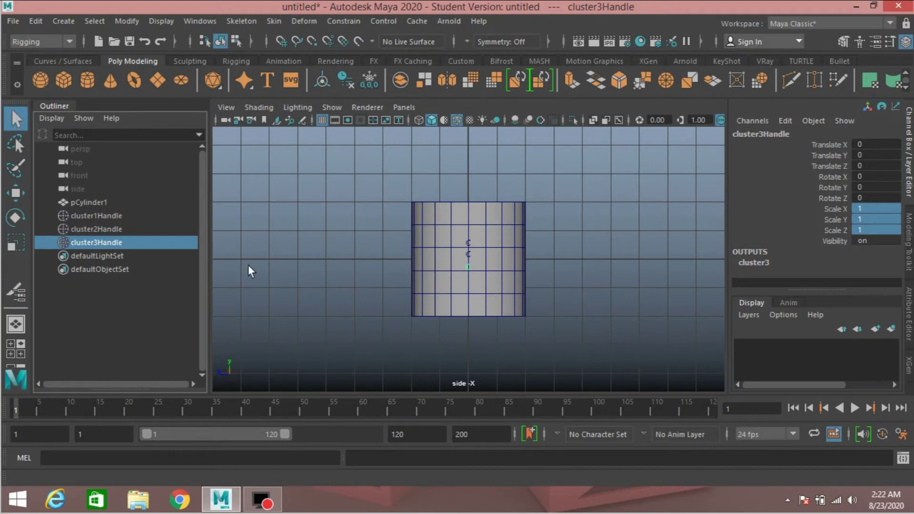
Move cluster1Handle's pivot up to the top of the cylinder, about 2 units in Y
{"action": "left_click", "coordinate": [92, 215]}
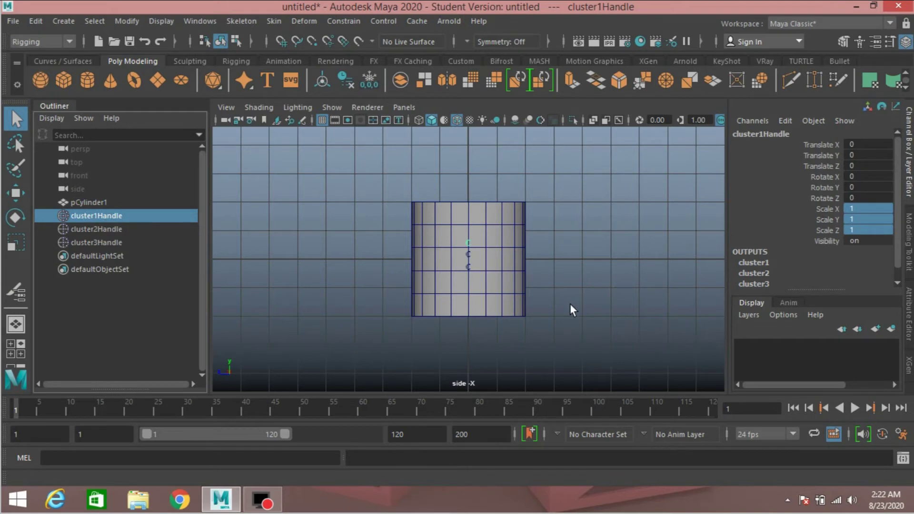
{"action": "key", "text": "w"}
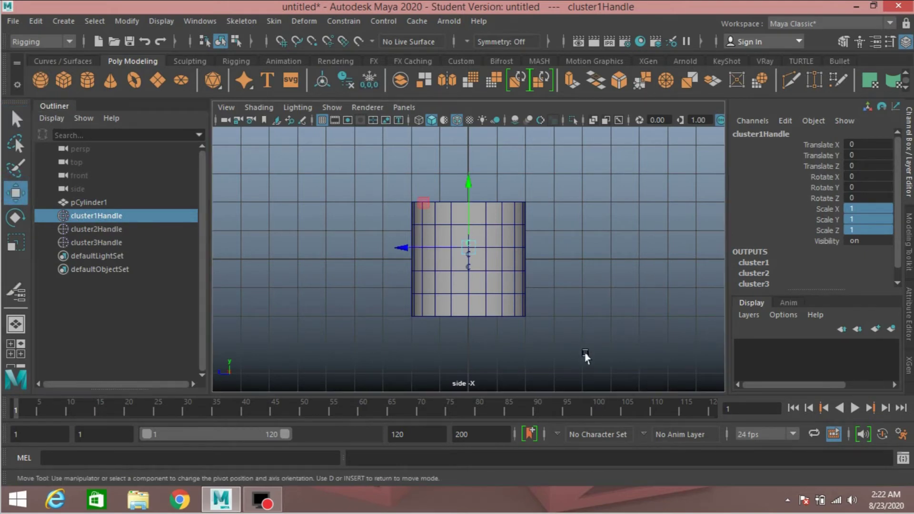
{"action": "key", "text": "d"}
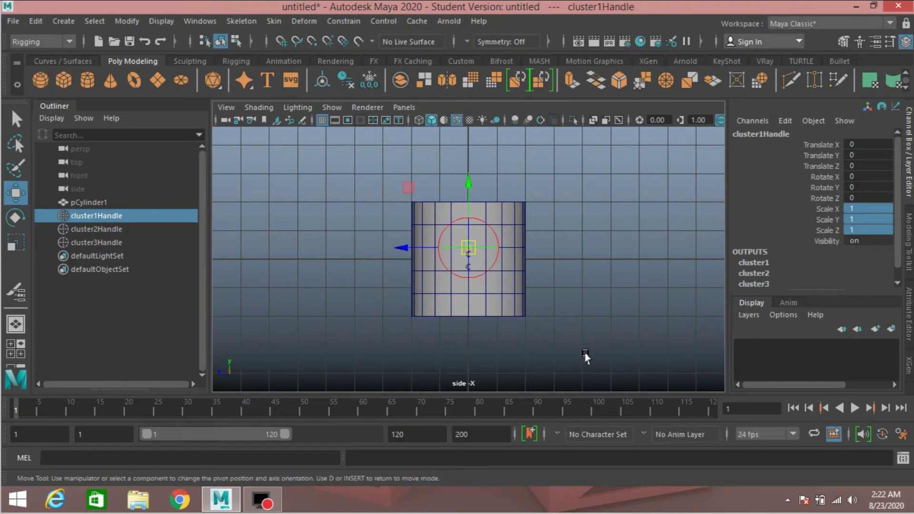
{"action": "left_click_drag", "start_coordinate": [467, 184], "coordinate": [468, 177]}
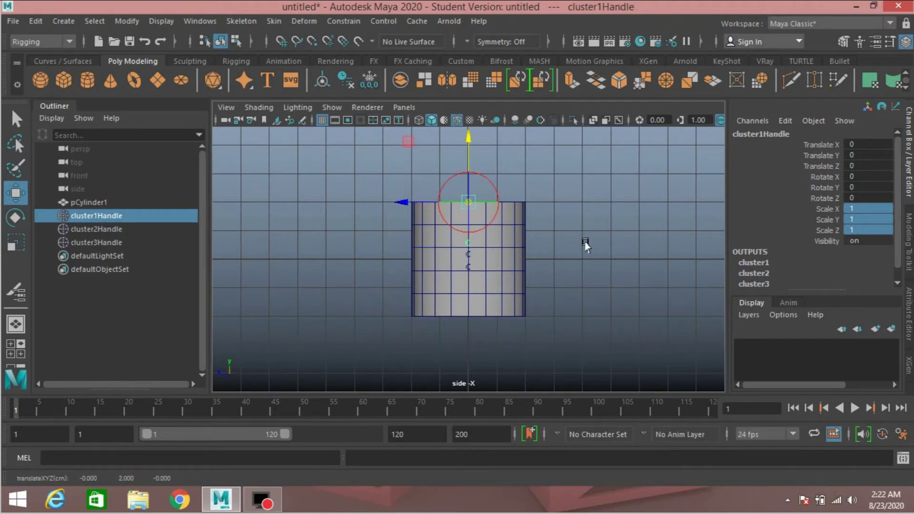
{"action": "key", "text": "d"}
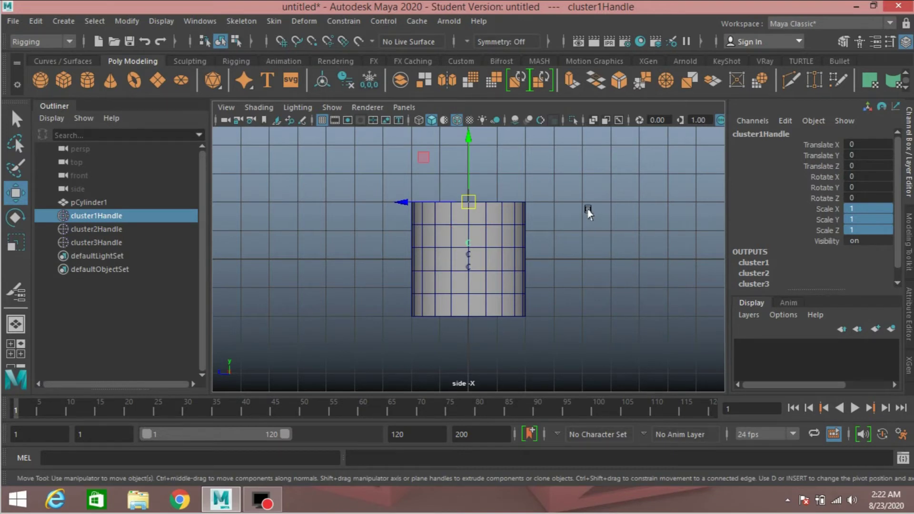
{"action": "key", "text": "space"}
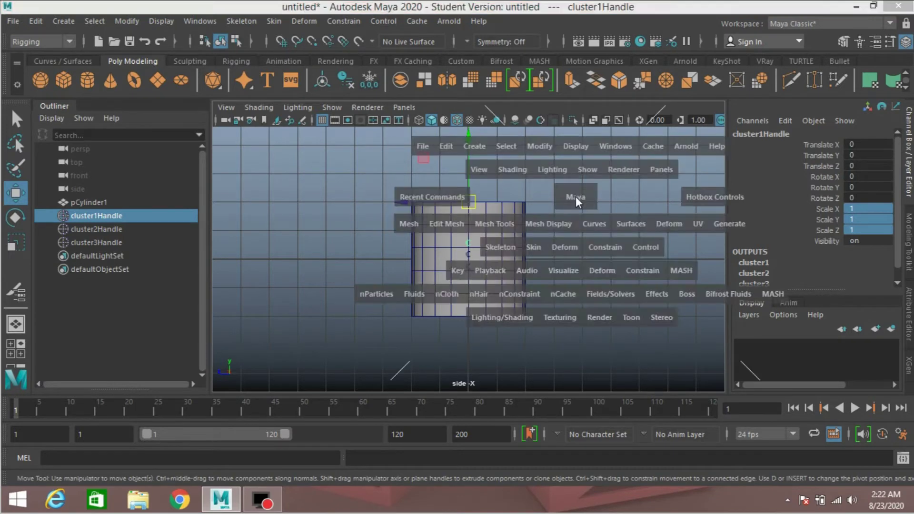
Show wireframe on the shaded cylinder and toggle selection handles for the current selection
{"action": "key", "text": "space"}
{"action": "left_click_drag", "start_coordinate": [419, 287], "coordinate": [402, 295], "text": "alt"}
{"action": "left_click", "coordinate": [456, 119]}
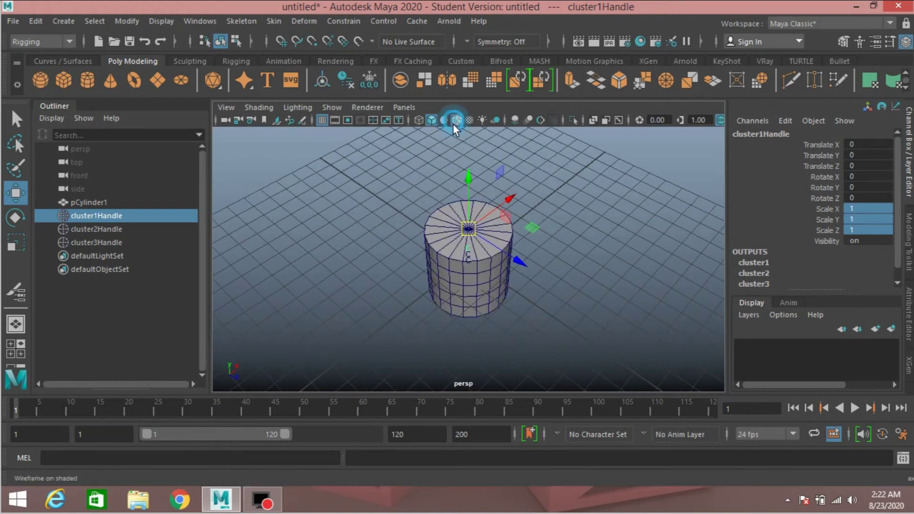
{"action": "left_click_drag", "start_coordinate": [391, 220], "coordinate": [397, 197], "text": "alt"}
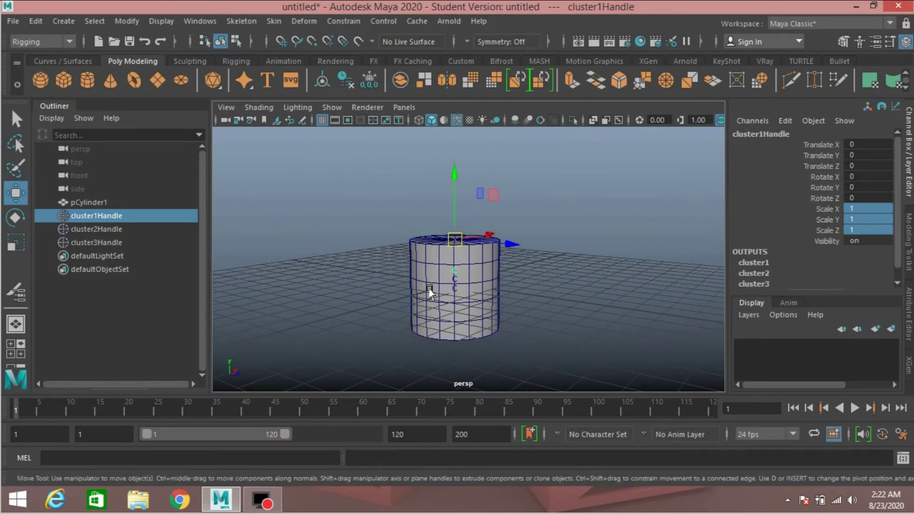
{"action": "left_click", "coordinate": [160, 23]}
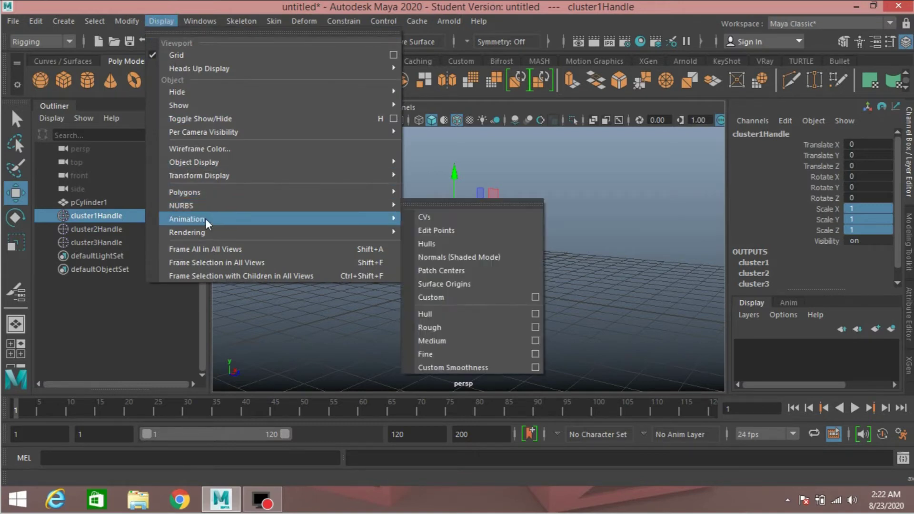
{"action": "mouse_move", "coordinate": [229, 175]}
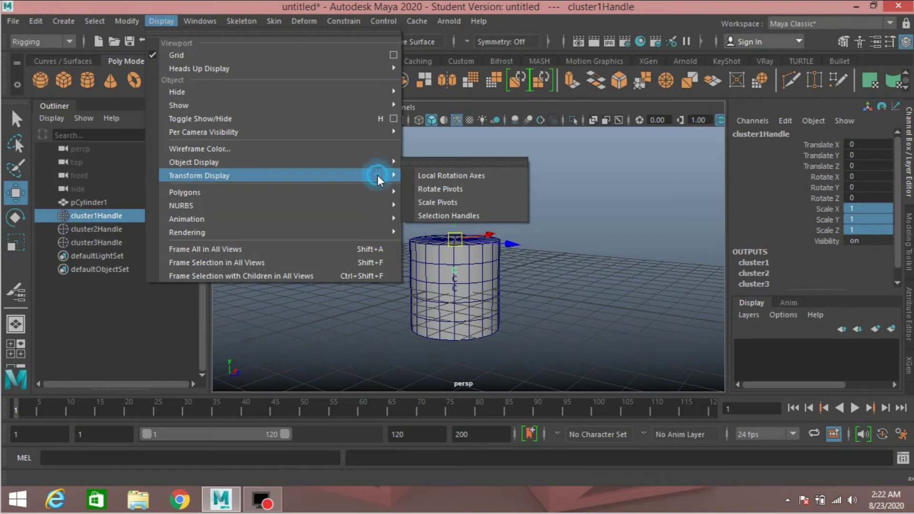
{"action": "left_click", "coordinate": [446, 216]}
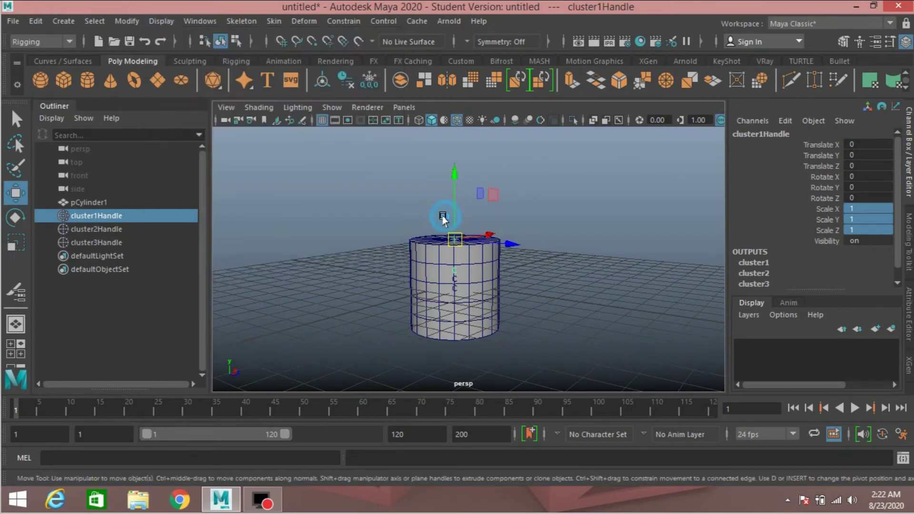
Turn on selection handles for cluster2Handle and cluster3Handle via Display > Transform Display
{"action": "left_click", "coordinate": [89, 229]}
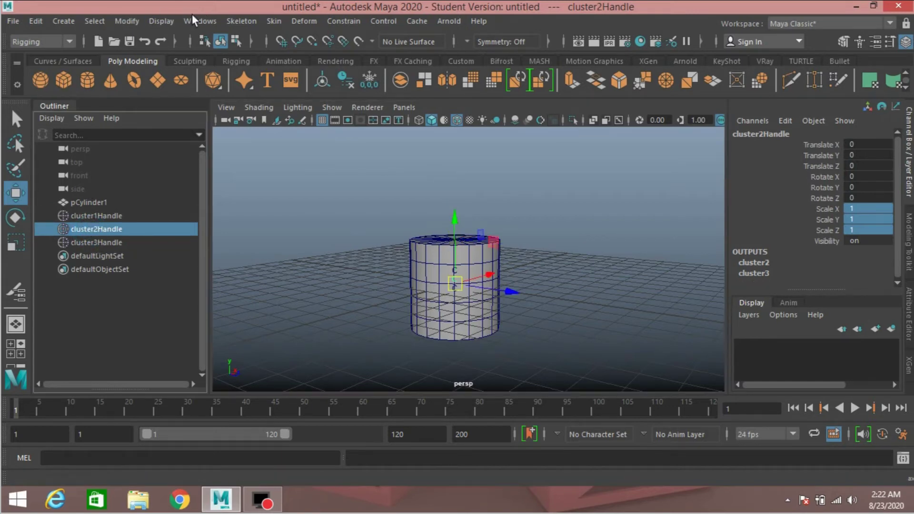
{"action": "left_click", "coordinate": [153, 21]}
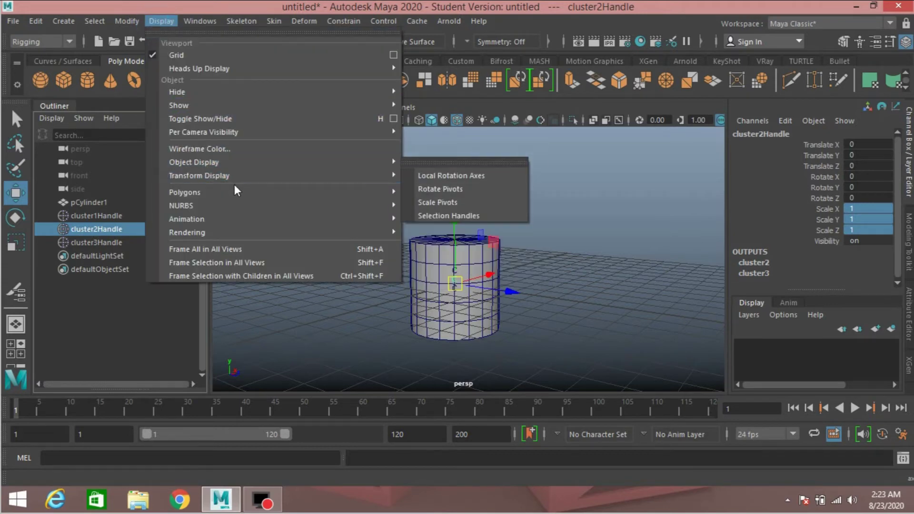
{"action": "mouse_move", "coordinate": [355, 180]}
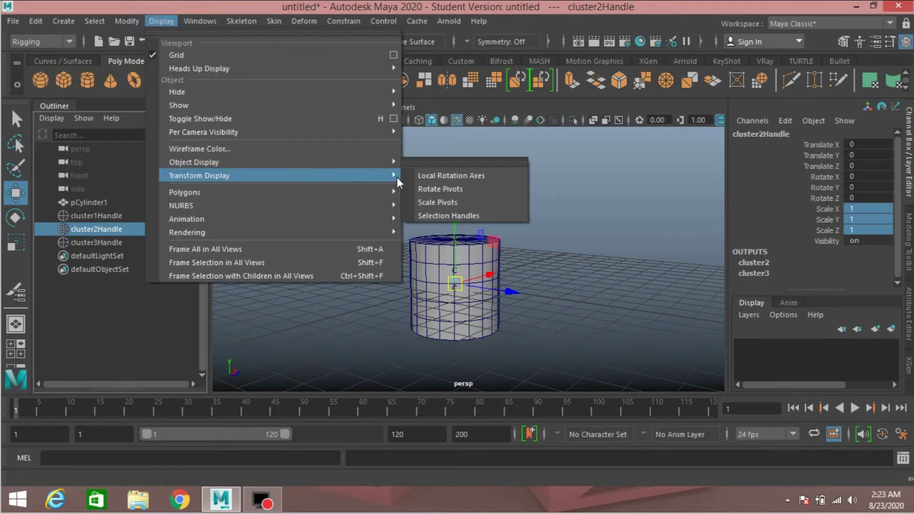
{"action": "left_click", "coordinate": [433, 214]}
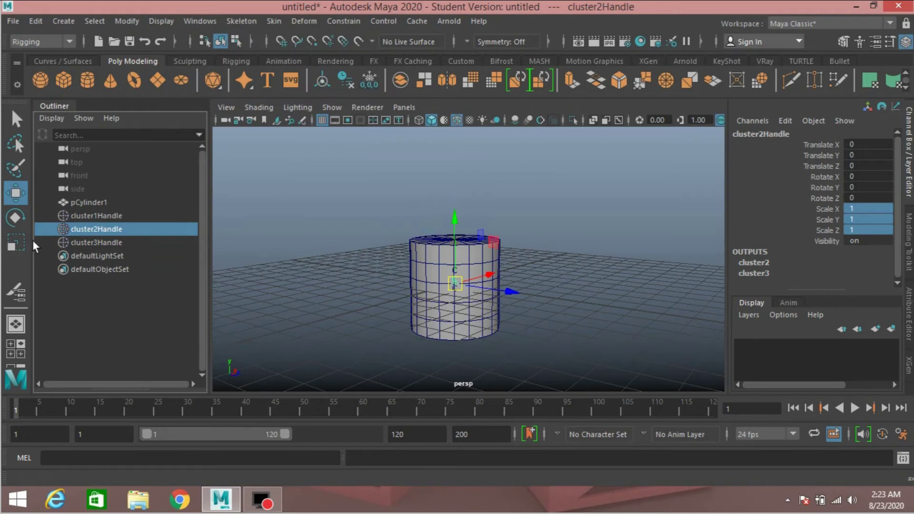
{"action": "left_click", "coordinate": [93, 244]}
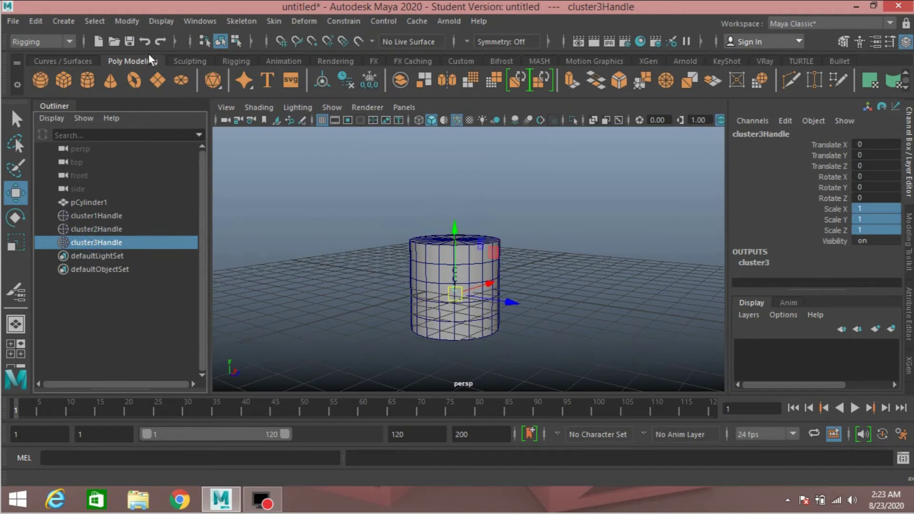
{"action": "left_click", "coordinate": [160, 22]}
{"action": "mouse_move", "coordinate": [257, 179]}
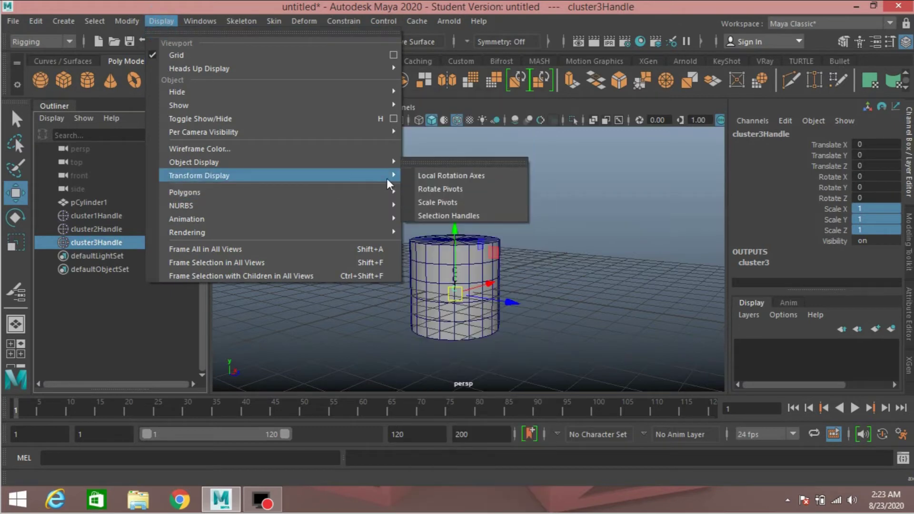
{"action": "left_click", "coordinate": [440, 217]}
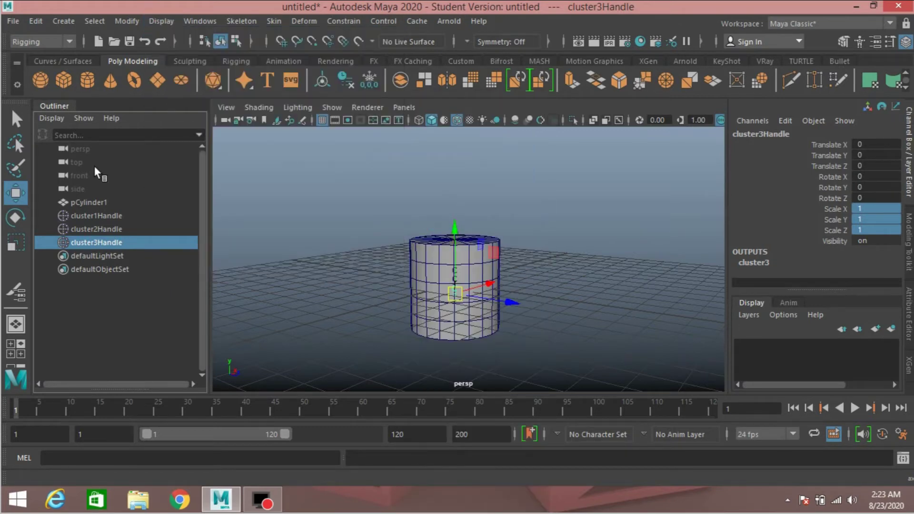
Group the three cluster handles into group1 and expand it in the Outliner
{"action": "left_click_drag", "start_coordinate": [104, 216], "coordinate": [103, 235]}
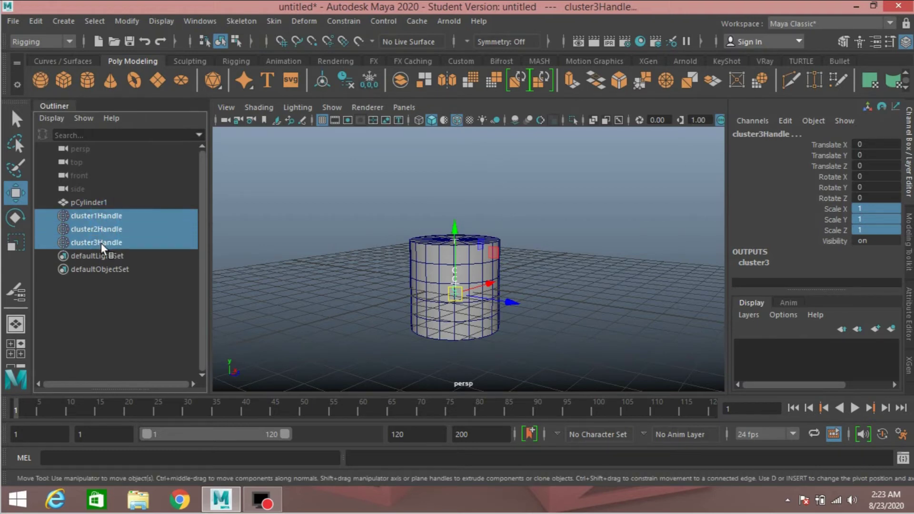
{"action": "key", "text": "ctrl+g"}
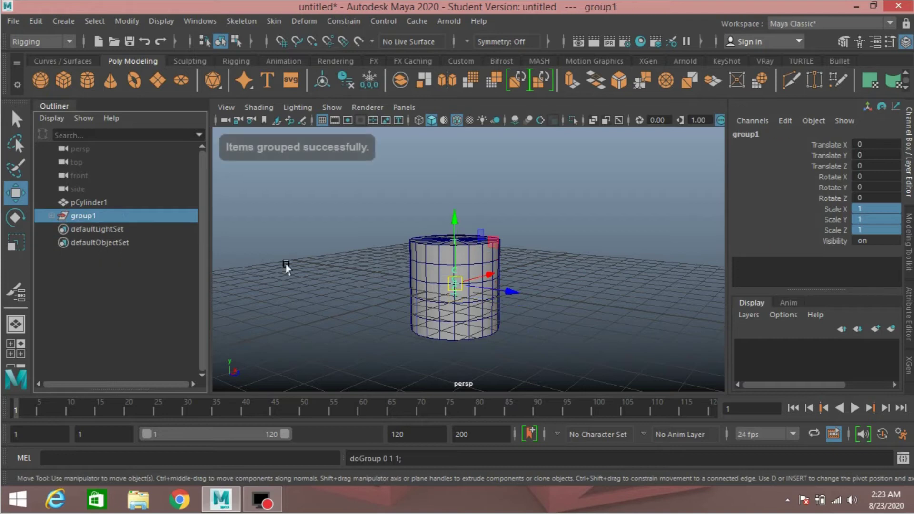
{"action": "scroll", "coordinate": [380, 284], "scroll_direction": "up", "scroll_amount": 2}
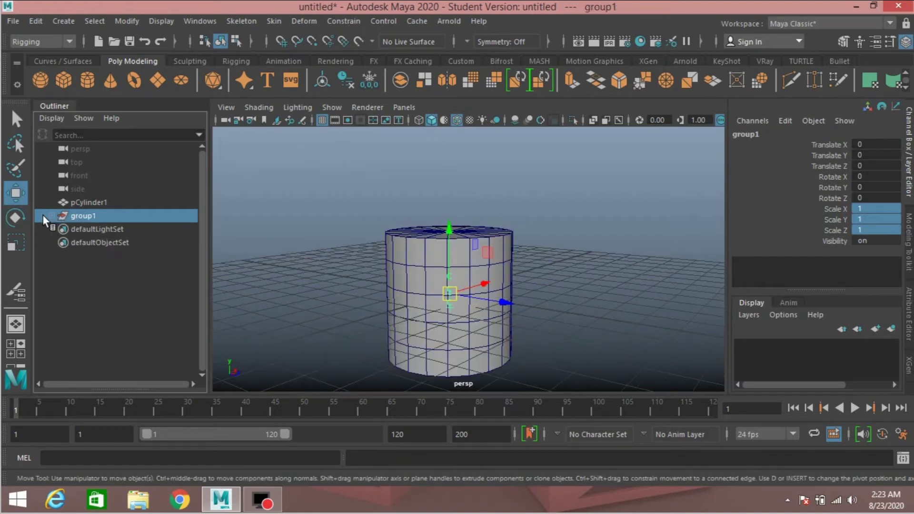
{"action": "left_click", "coordinate": [48, 216]}
Test-bend the cylinder by rotating cluster1Handle and cluster2Handle
{"action": "left_click", "coordinate": [102, 230]}
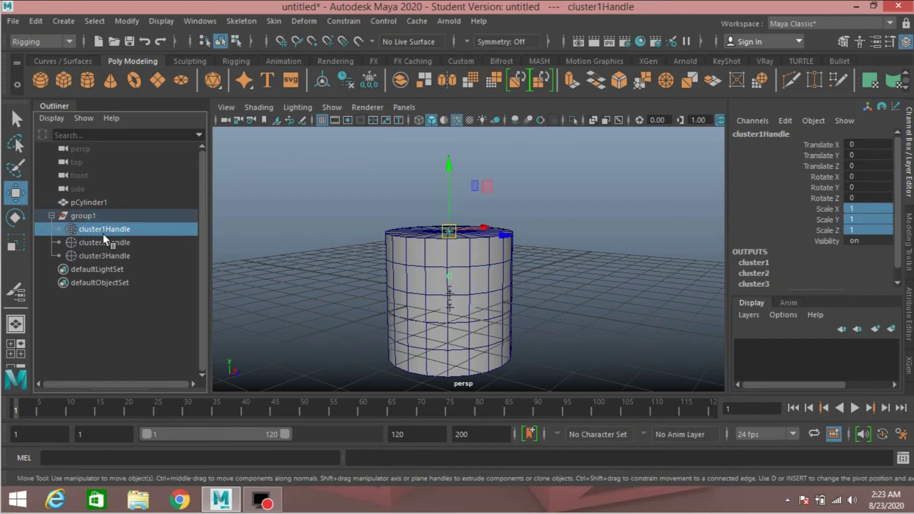
{"action": "left_click", "coordinate": [15, 218]}
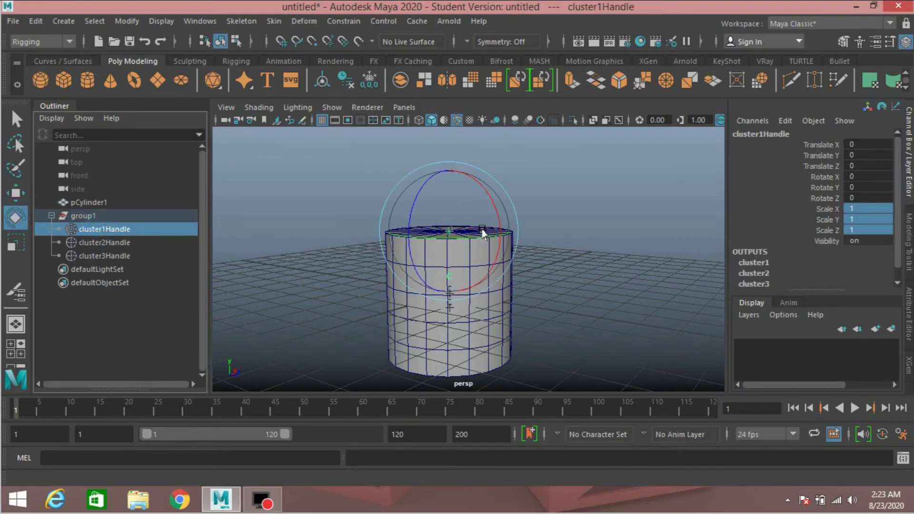
{"action": "scroll", "coordinate": [552, 235], "scroll_direction": "down", "scroll_amount": 3}
{"action": "left_click_drag", "start_coordinate": [558, 241], "coordinate": [610, 256], "text": "alt"}
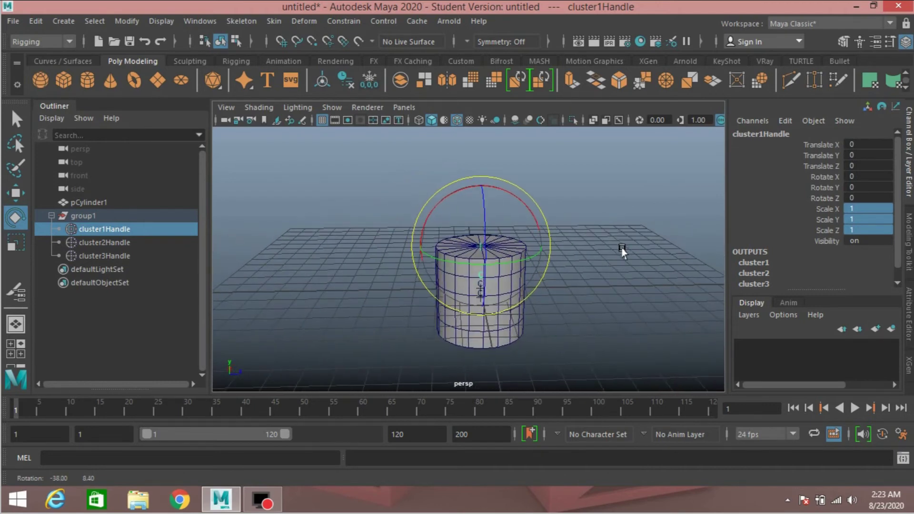
{"action": "left_click", "coordinate": [426, 261]}
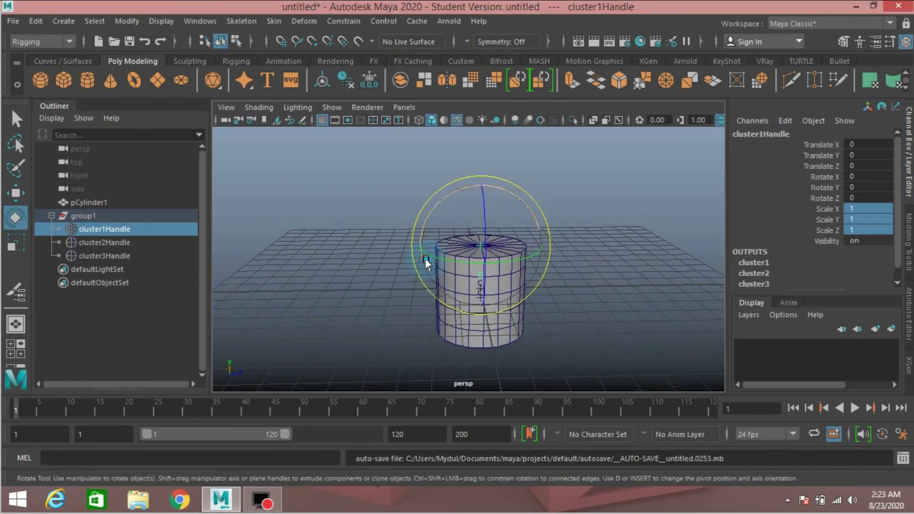
{"action": "left_click_drag", "start_coordinate": [512, 196], "coordinate": [469, 192]}
{"action": "left_click", "coordinate": [71, 244]}
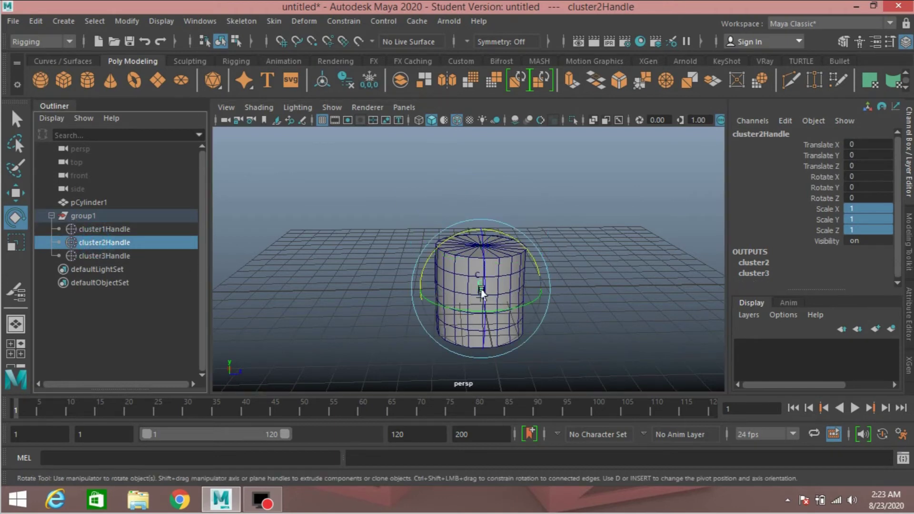
{"action": "mouse_move", "coordinate": [526, 249]}
{"action": "left_mouse_down"}
{"action": "mouse_move", "coordinate": [537, 275]}
{"action": "mouse_move", "coordinate": [528, 320]}
{"action": "mouse_move", "coordinate": [550, 266]}
{"action": "mouse_move", "coordinate": [477, 231]}
{"action": "mouse_move", "coordinate": [558, 287]}
{"action": "mouse_move", "coordinate": [516, 237]}
{"action": "mouse_move", "coordinate": [480, 333]}
{"action": "mouse_move", "coordinate": [524, 299]}
{"action": "mouse_move", "coordinate": [453, 215]}
{"action": "mouse_move", "coordinate": [551, 281]}
{"action": "mouse_move", "coordinate": [473, 229]}
{"action": "mouse_move", "coordinate": [519, 244]}
{"action": "left_mouse_up"}
Reset Rotate X to 0 on cluster1Handle and cluster2Handle
{"action": "left_click", "coordinate": [88, 229]}
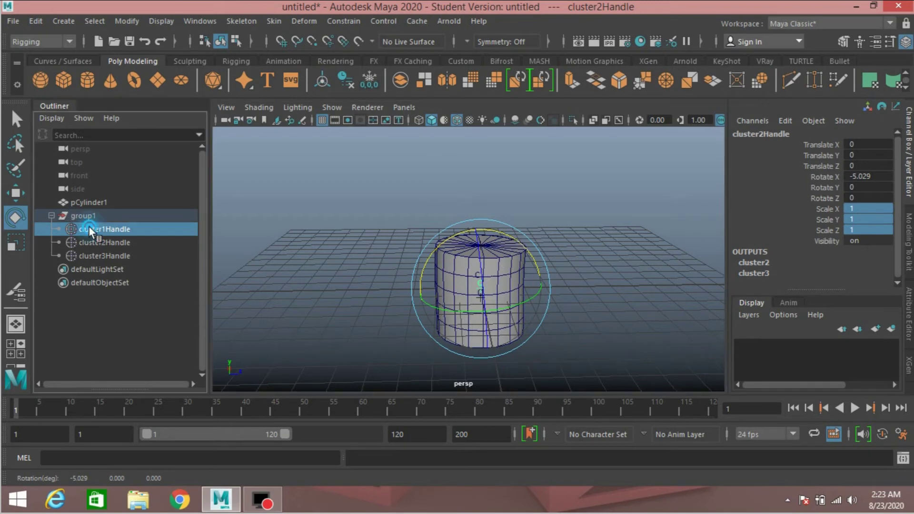
{"action": "left_click_drag", "start_coordinate": [855, 146], "coordinate": [856, 166]}
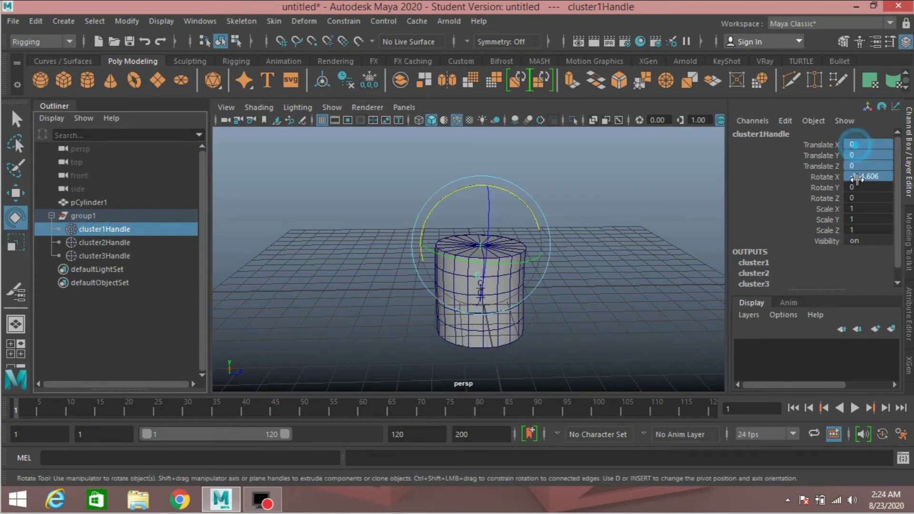
{"action": "double_click", "coordinate": [858, 176]}
{"action": "type", "text": "0"}
{"action": "key", "text": "Return"}
{"action": "left_click", "coordinate": [81, 242]}
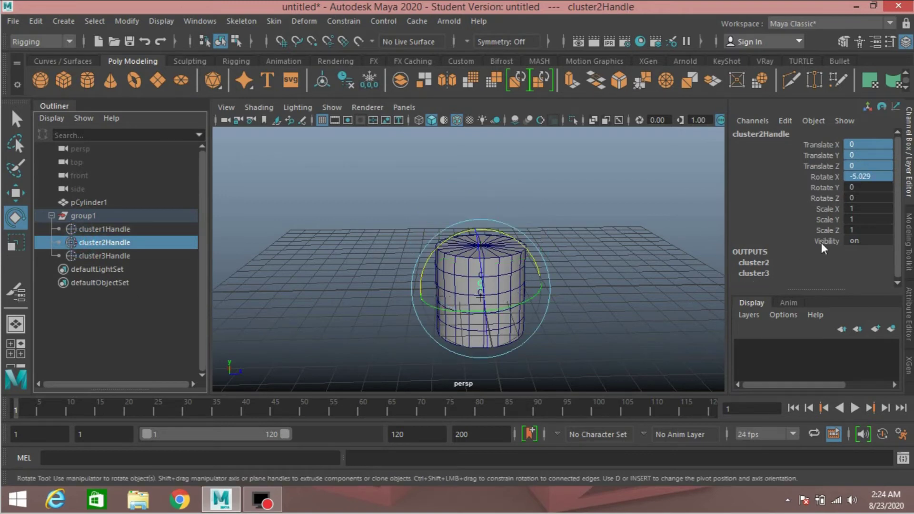
{"action": "left_click_drag", "start_coordinate": [858, 148], "coordinate": [861, 175]}
{"action": "double_click", "coordinate": [861, 175]}
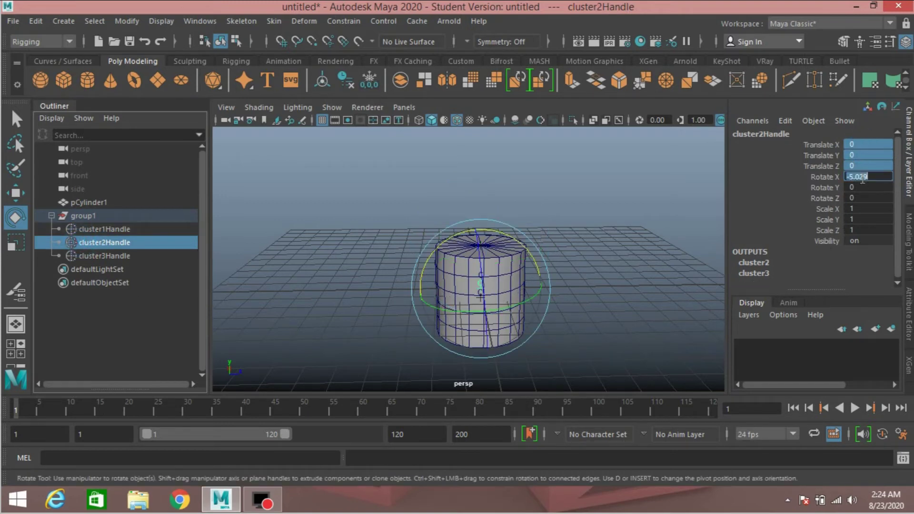
{"action": "type", "text": "0"}
{"action": "key", "text": "Return"}
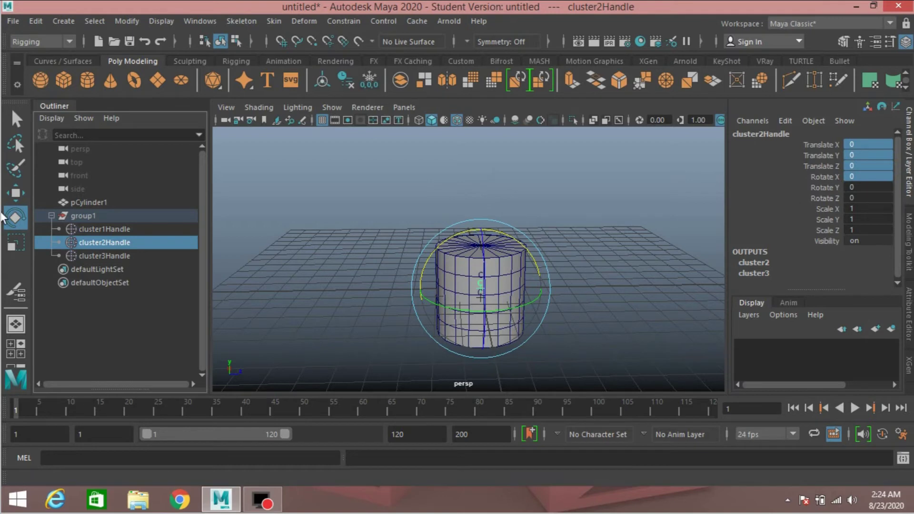
{"action": "left_click", "coordinate": [15, 122]}
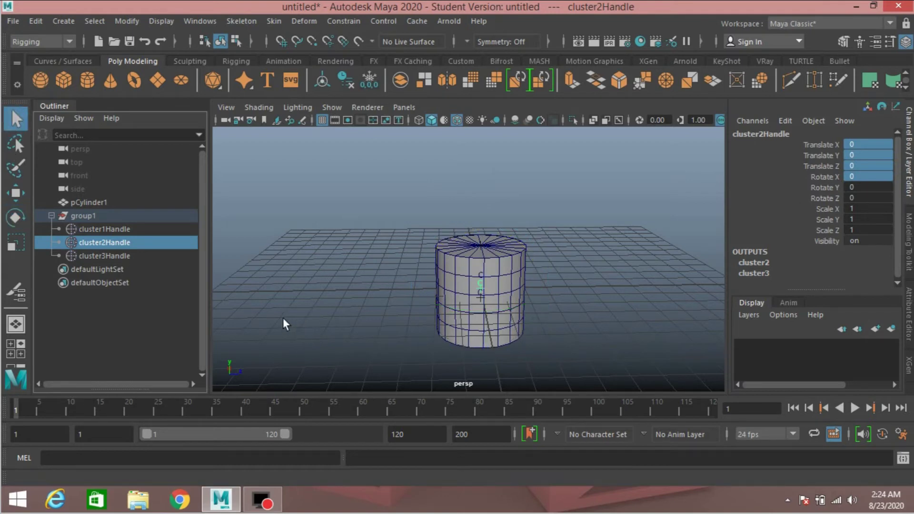
Put pCylinder1 into its own group and collapse group1
{"action": "left_click", "coordinate": [86, 204]}
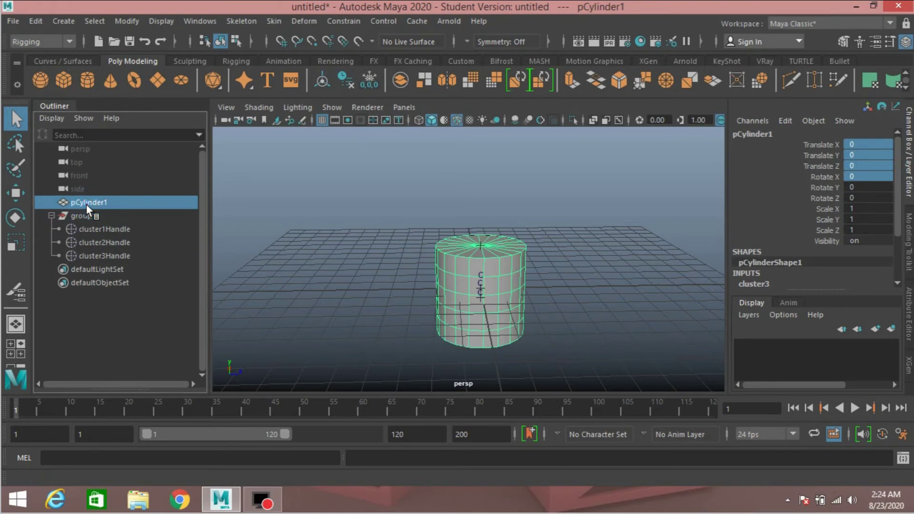
{"action": "key", "text": "ctrl+g"}
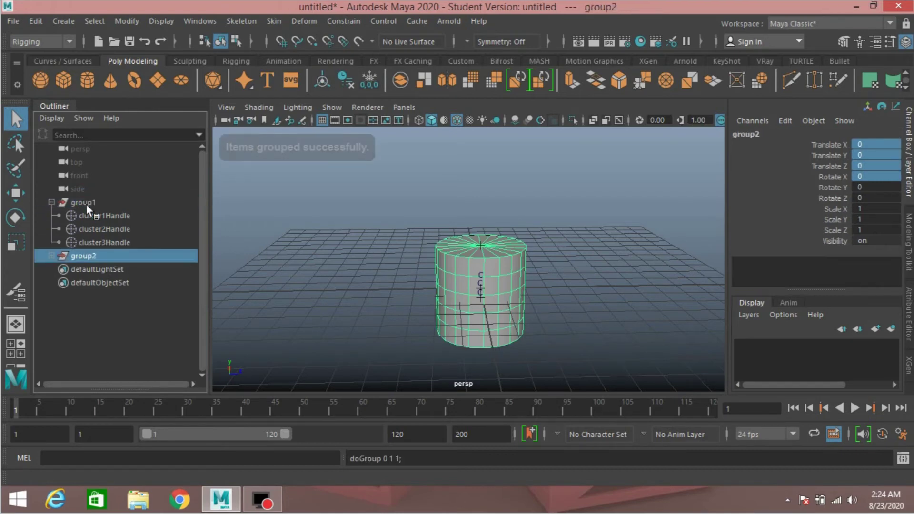
{"action": "left_click", "coordinate": [51, 202]}
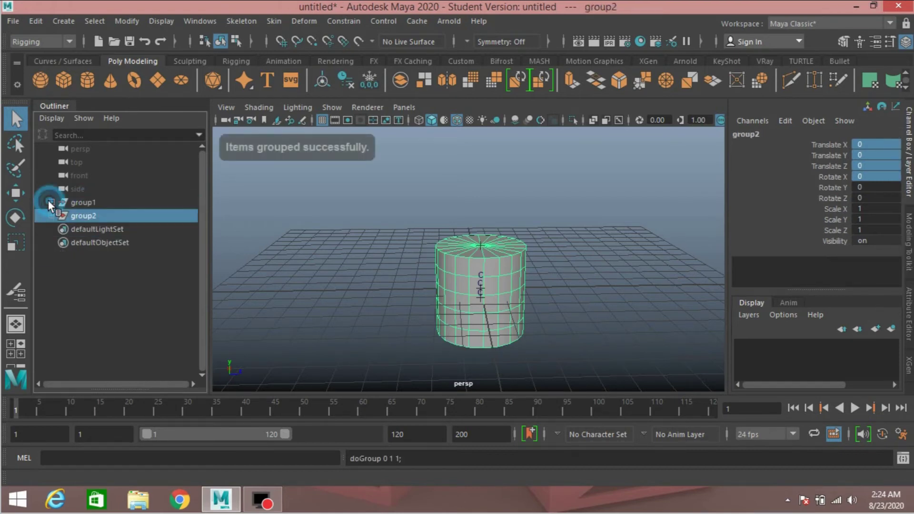
Create a NURBS circle around the cylinder, then duplicate it and enlarge the copy to about 4.7
{"action": "left_click", "coordinate": [69, 22]}
{"action": "mouse_move", "coordinate": [140, 57]}
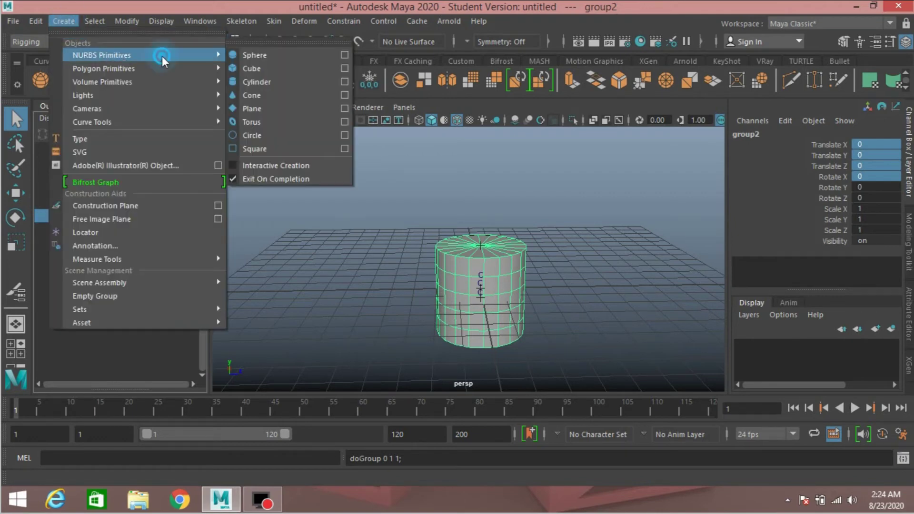
{"action": "left_click", "coordinate": [276, 135]}
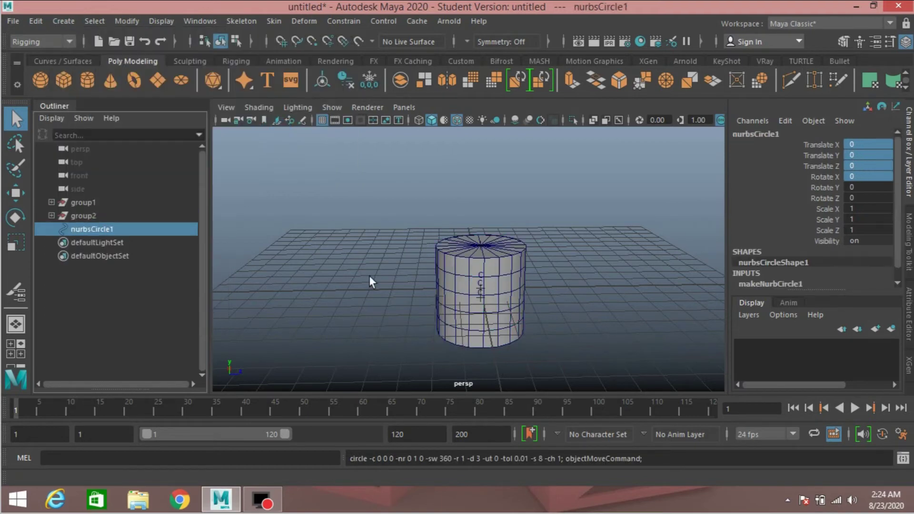
{"action": "key", "text": "r"}
{"action": "left_click_drag", "start_coordinate": [478, 287], "coordinate": [549, 317]}
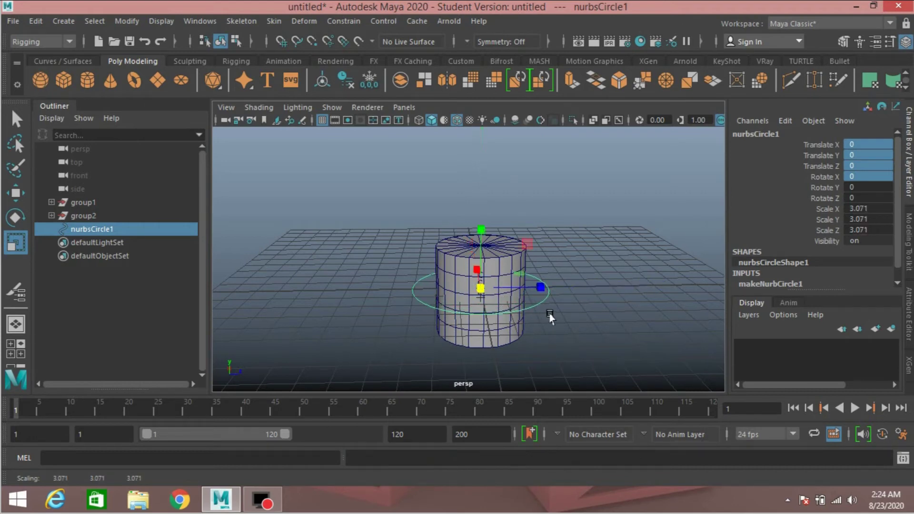
{"action": "key", "text": "ctrl+d"}
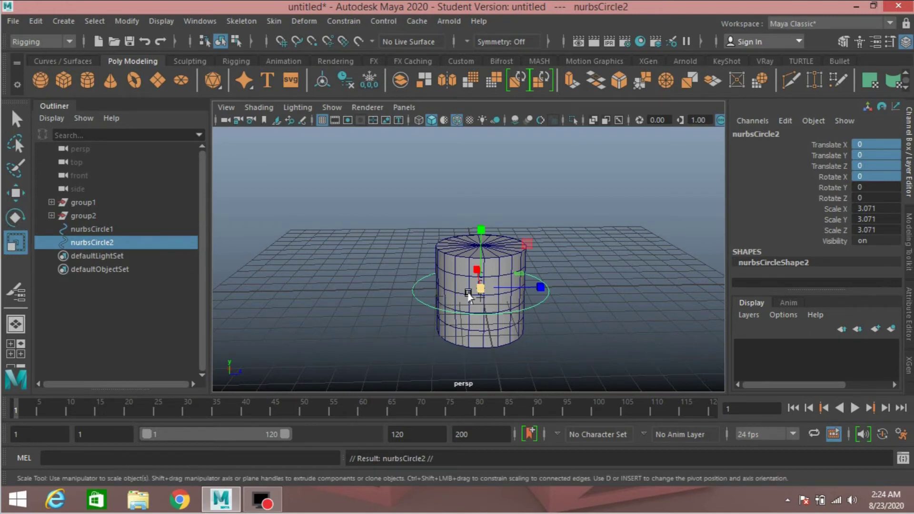
{"action": "left_click_drag", "start_coordinate": [480, 288], "coordinate": [535, 328]}
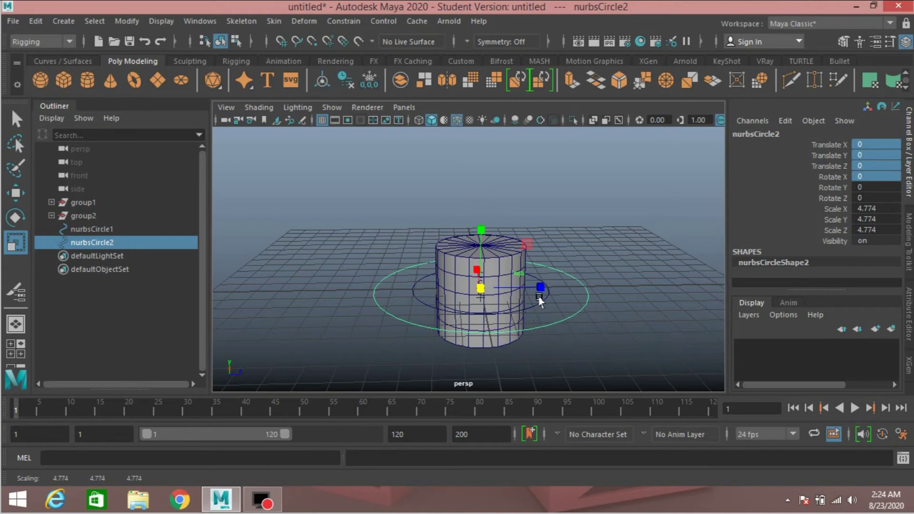
Duplicate nurbsCircle1 as nurbsCircle3, scale it to about 2.665 and raise it to Translate Y 0.651
{"action": "left_click", "coordinate": [543, 297]}
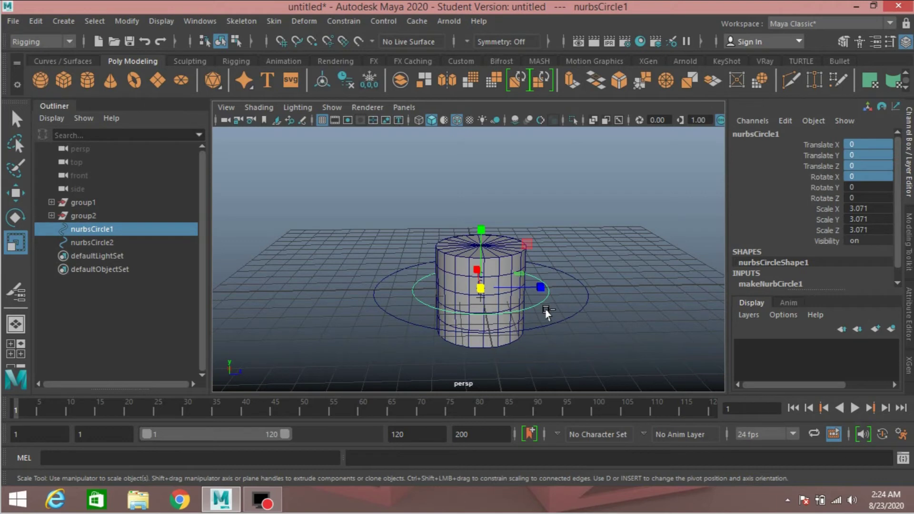
{"action": "key", "text": "ctrl+d"}
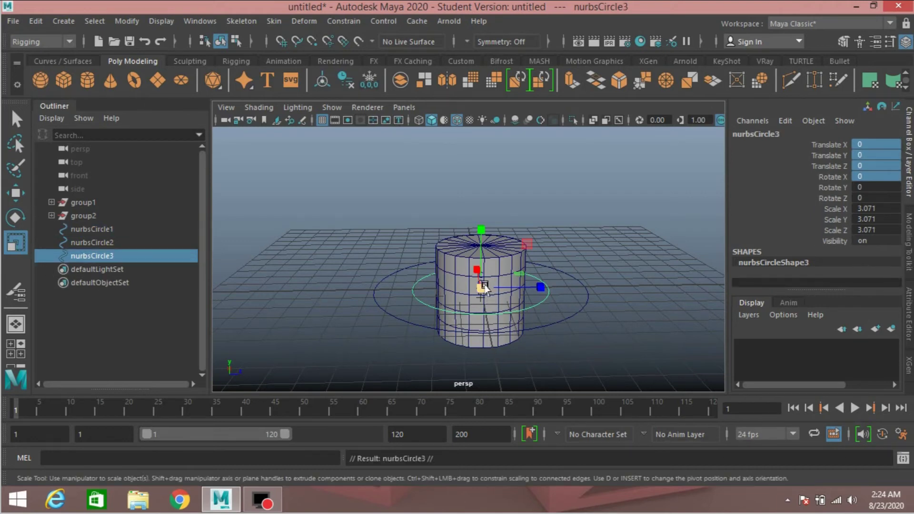
{"action": "left_click_drag", "start_coordinate": [484, 287], "coordinate": [462, 305]}
{"action": "key", "text": "w"}
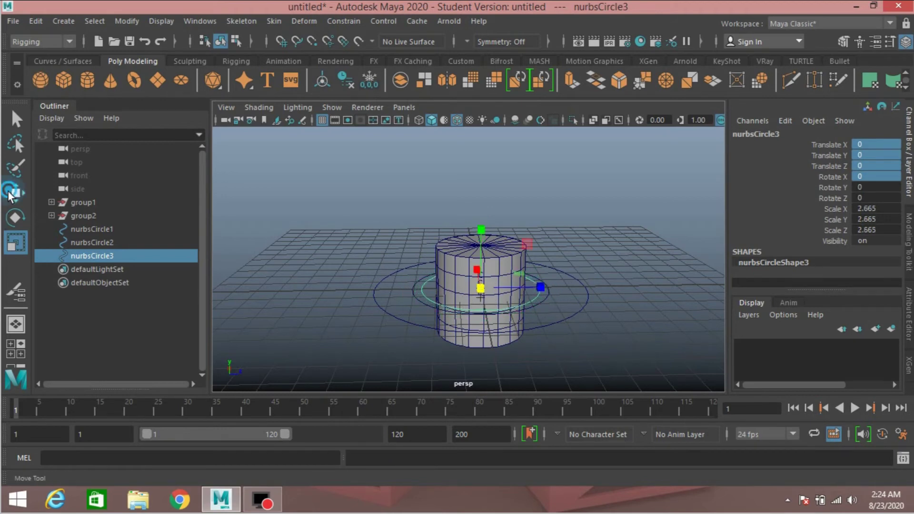
{"action": "left_click_drag", "start_coordinate": [477, 224], "coordinate": [478, 213]}
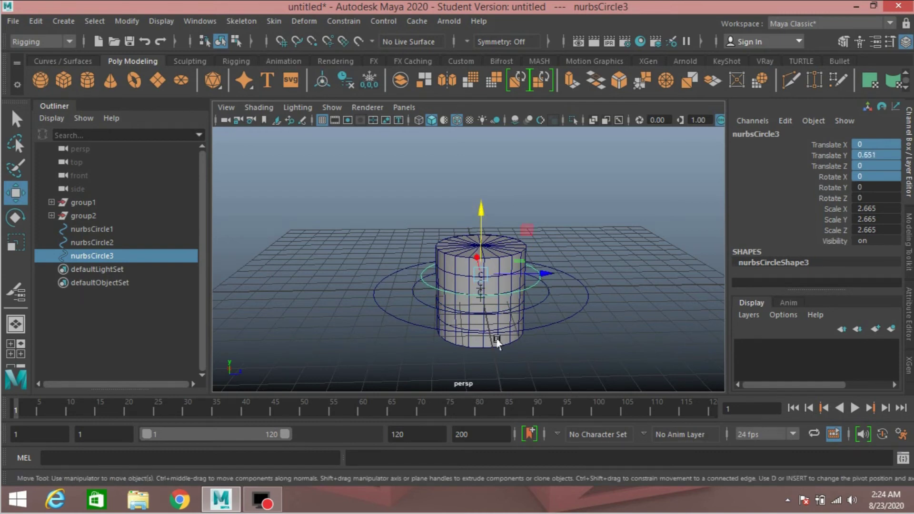
{"action": "left_click_drag", "start_coordinate": [614, 356], "coordinate": [534, 275]}
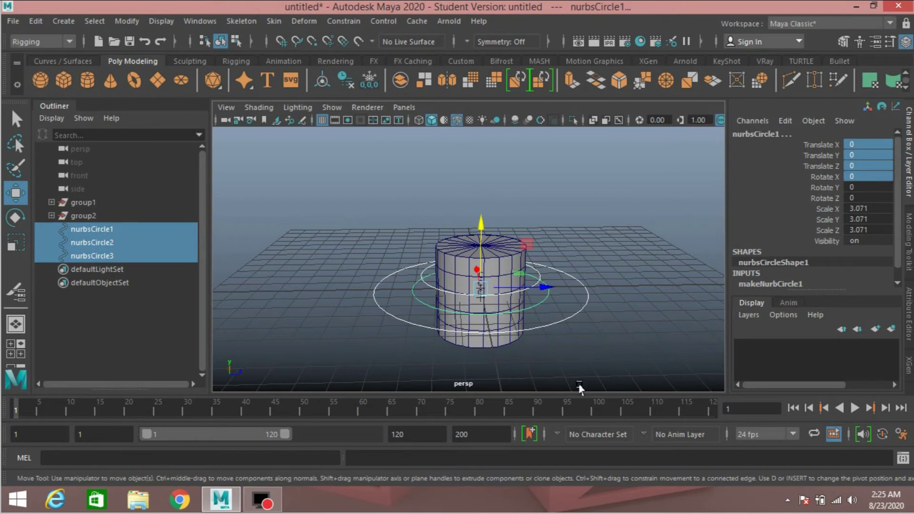
Freeze the three circles' transformations and group them as group3
{"action": "left_click", "coordinate": [127, 20]}
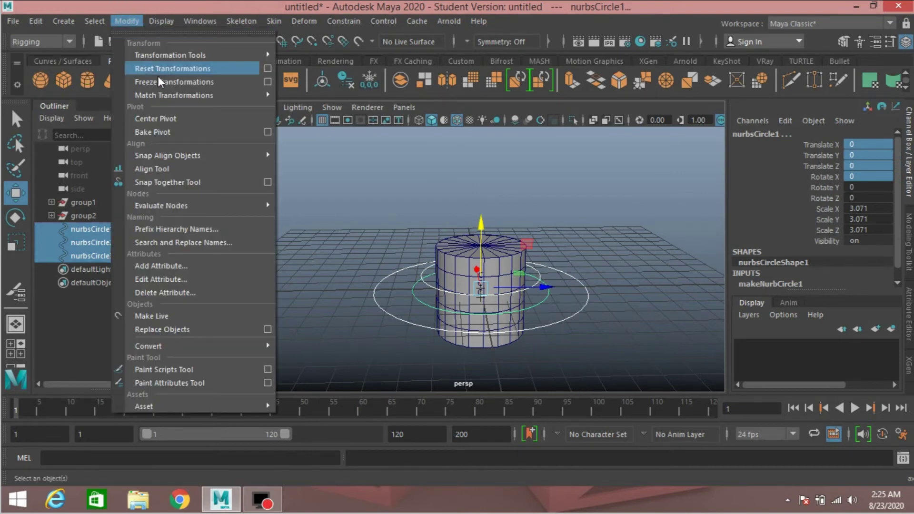
{"action": "left_click", "coordinate": [162, 81]}
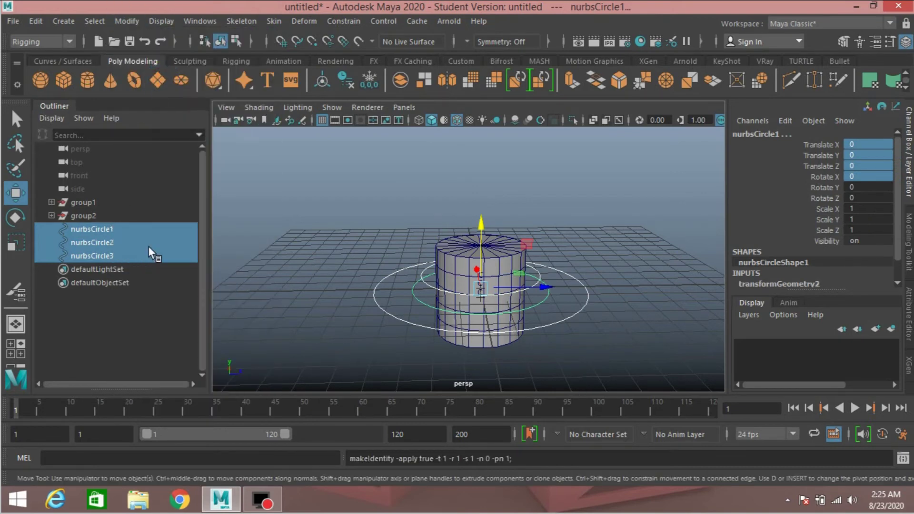
{"action": "left_click", "coordinate": [16, 118]}
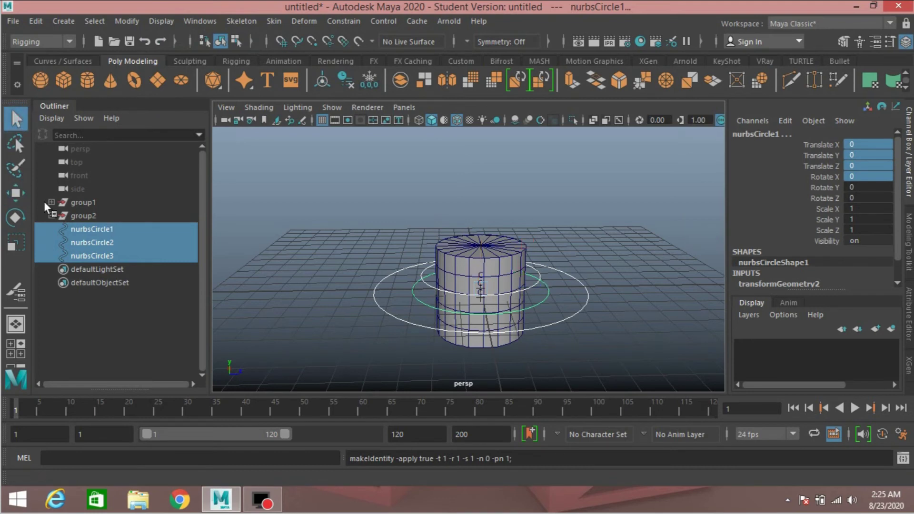
{"action": "left_click", "coordinate": [84, 232]}
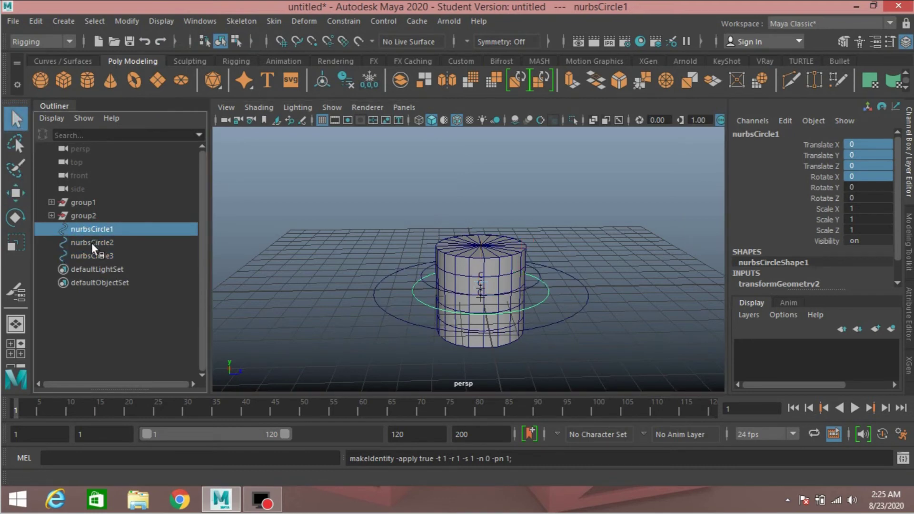
{"action": "left_click_drag", "start_coordinate": [99, 229], "coordinate": [99, 255]}
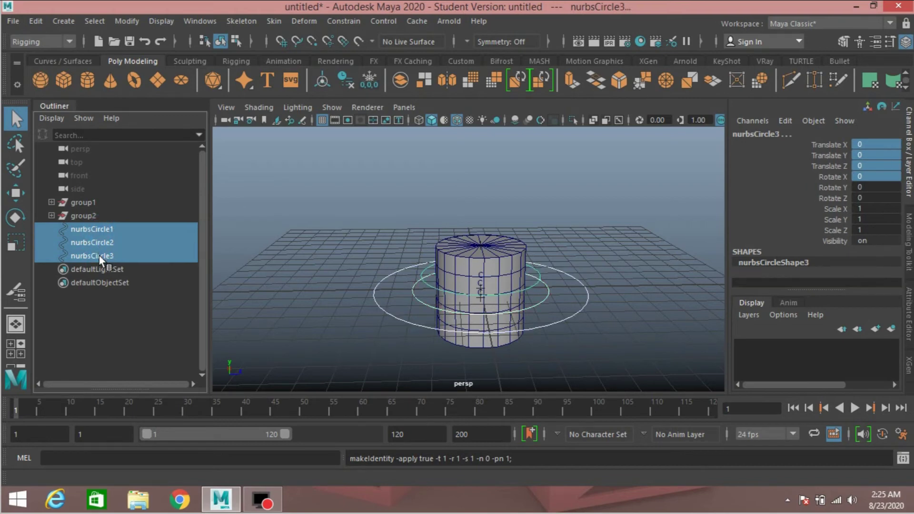
{"action": "key", "text": "ctrl+g"}
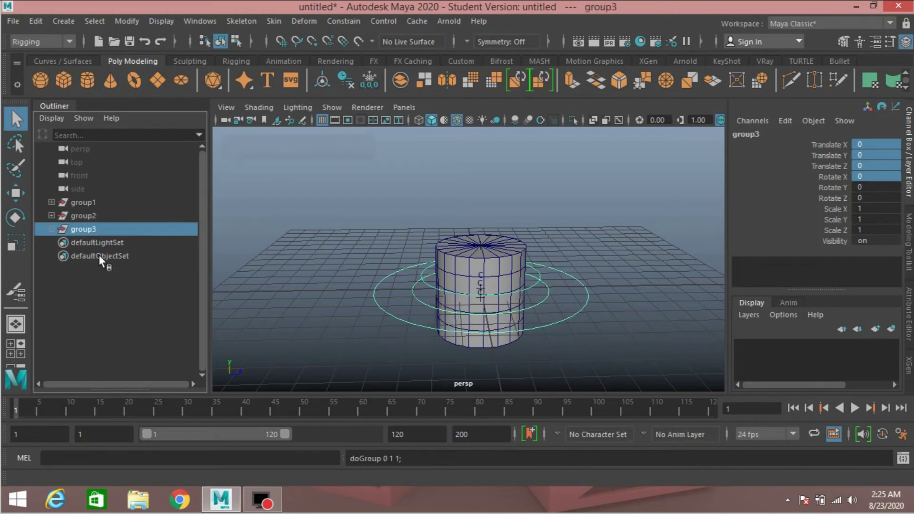
{"action": "left_click", "coordinate": [51, 229]}
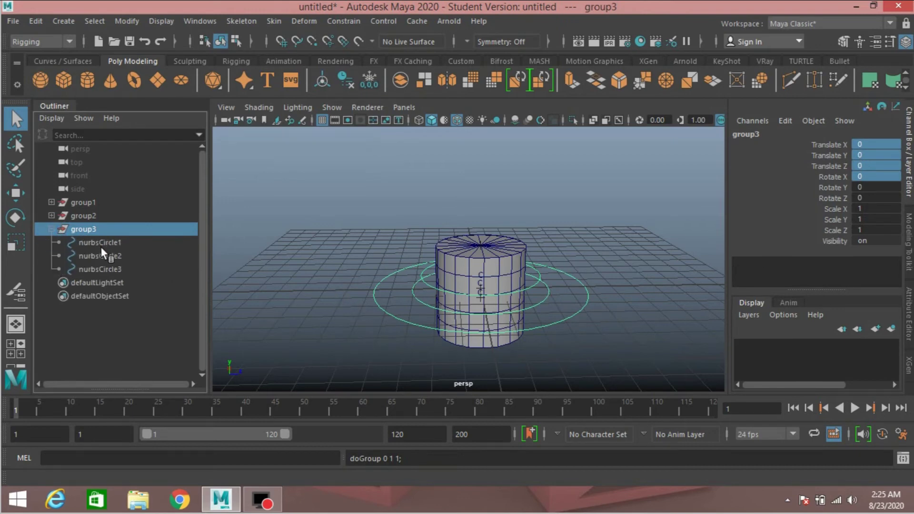
Parent-constrain pCylinder1 to nurbsCircle3
{"action": "left_click", "coordinate": [94, 268]}
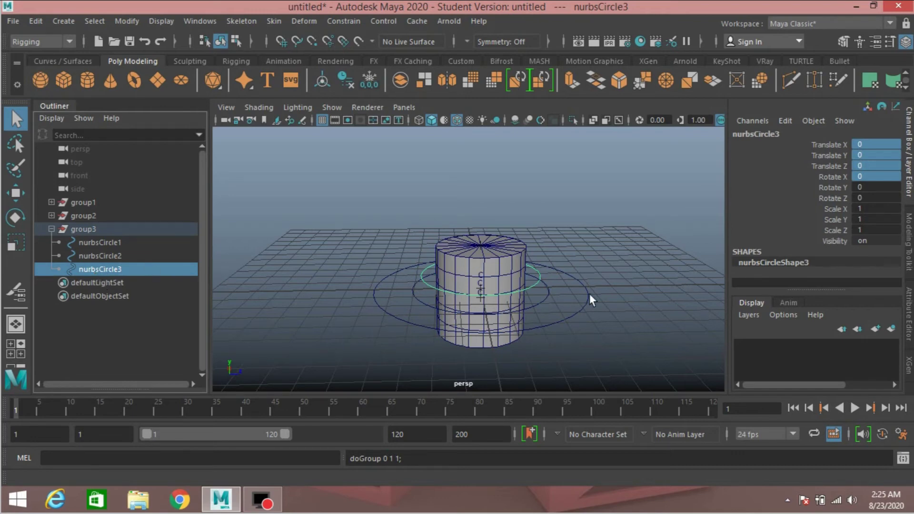
{"action": "left_click", "coordinate": [518, 263], "text": "shift"}
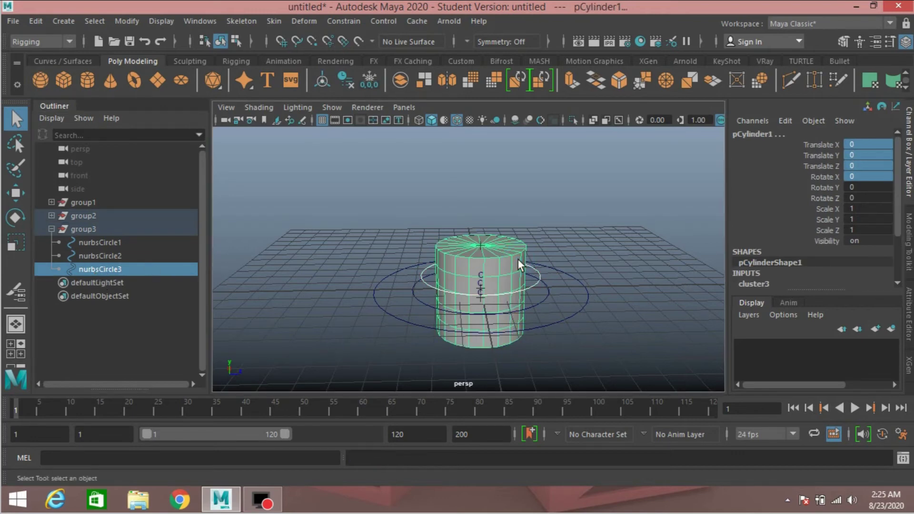
{"action": "left_click", "coordinate": [344, 21]}
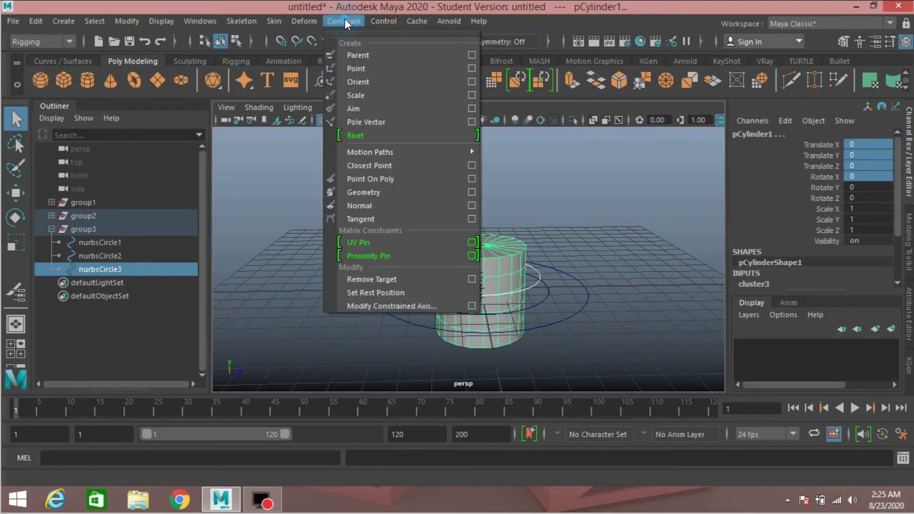
{"action": "left_click", "coordinate": [355, 55]}
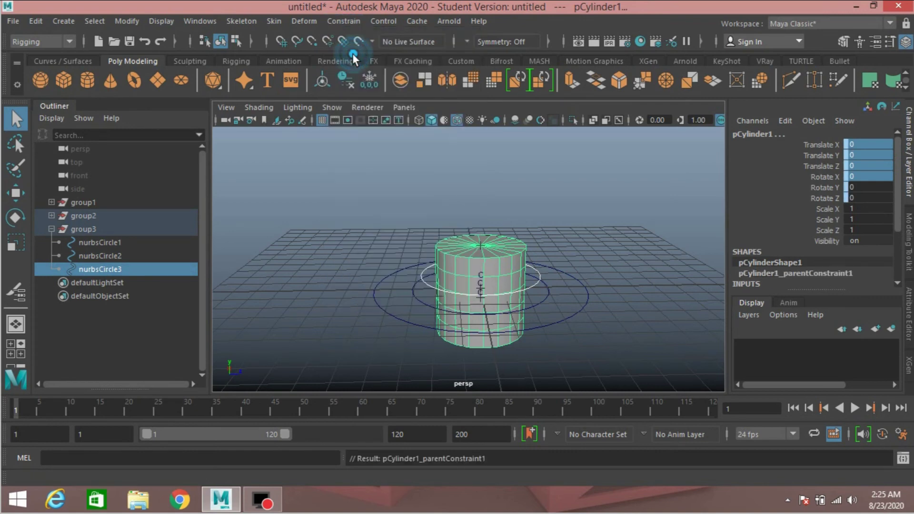
{"action": "left_click", "coordinate": [336, 20]}
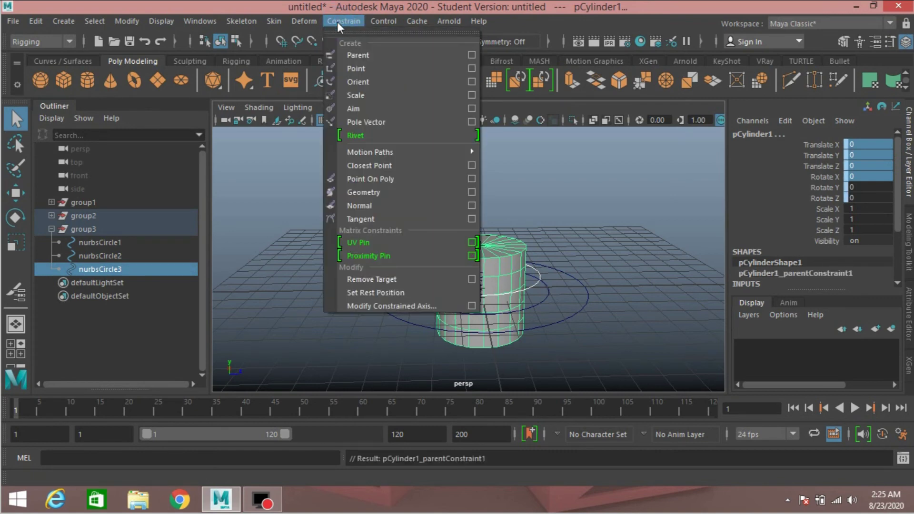
Add a scale constraint tying pCylinder1 to nurbsCircle3
{"action": "left_click", "coordinate": [355, 96]}
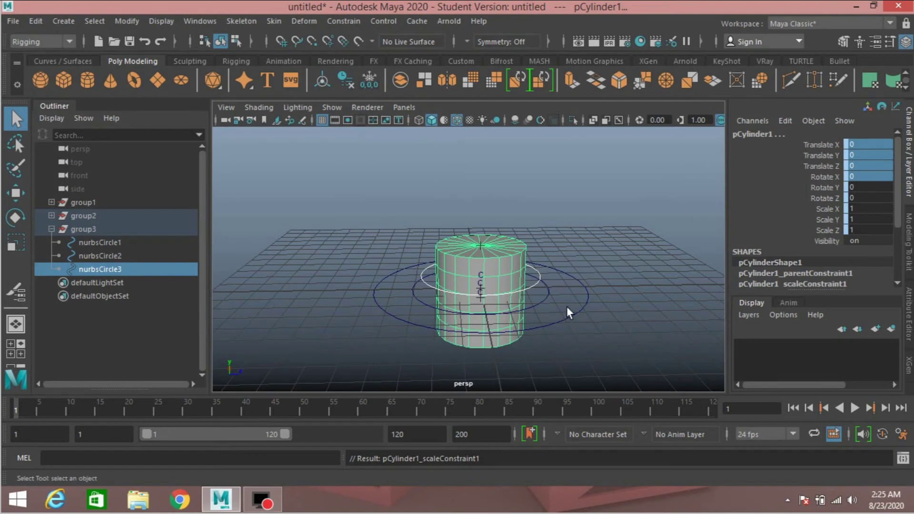
{"action": "scroll", "coordinate": [566, 304], "scroll_direction": "up", "scroll_amount": 5}
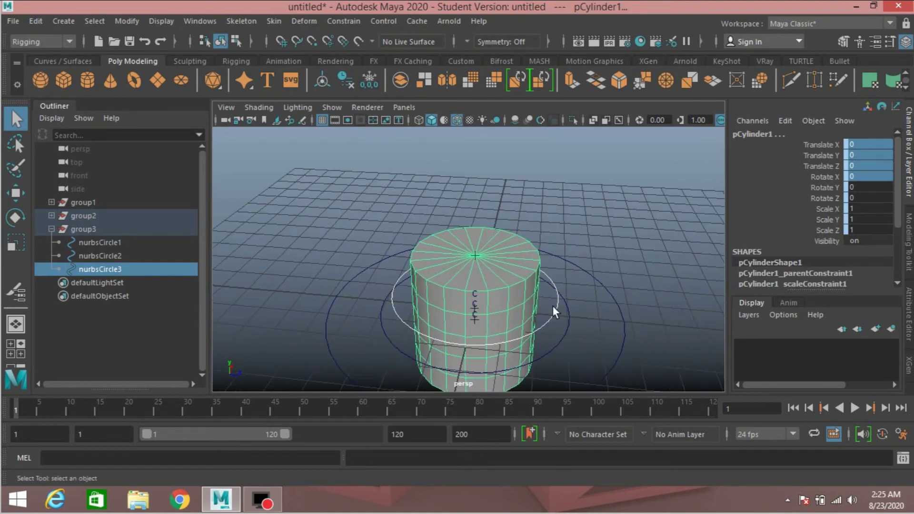
{"action": "scroll", "coordinate": [547, 324], "scroll_direction": "down", "scroll_amount": 3}
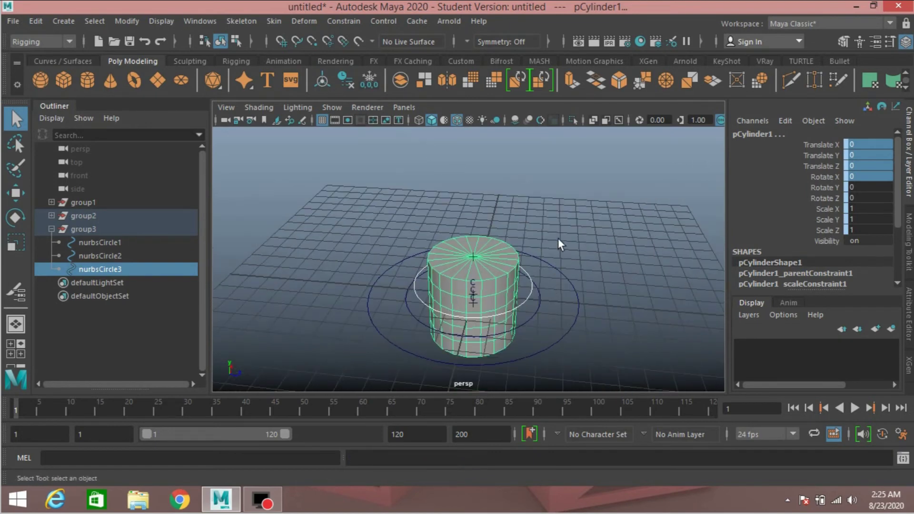
{"action": "mouse_move", "coordinate": [546, 293]}
{"action": "left_mouse_down", "text": "alt"}
{"action": "mouse_move", "coordinate": [520, 324]}
{"action": "mouse_move", "coordinate": [533, 298]}
{"action": "left_mouse_up", "text": "alt"}
{"action": "left_click", "coordinate": [15, 193]}
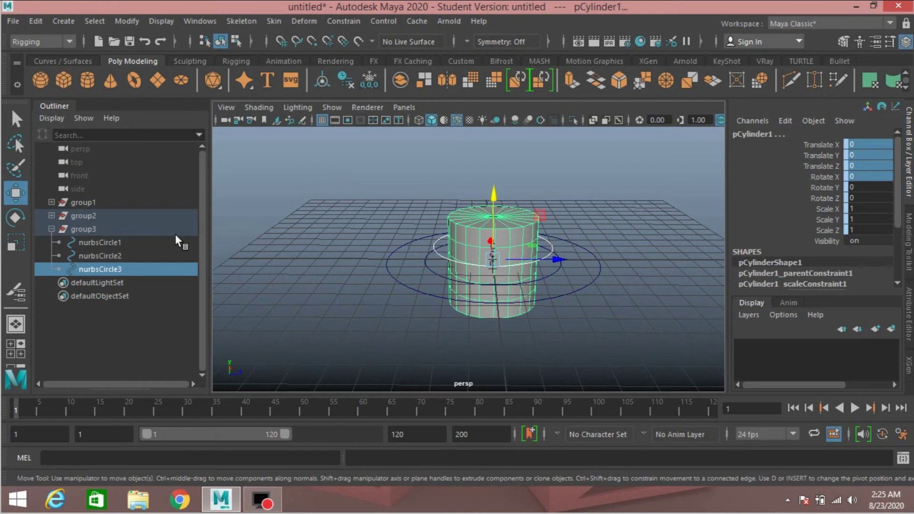
{"action": "left_click", "coordinate": [87, 270]}
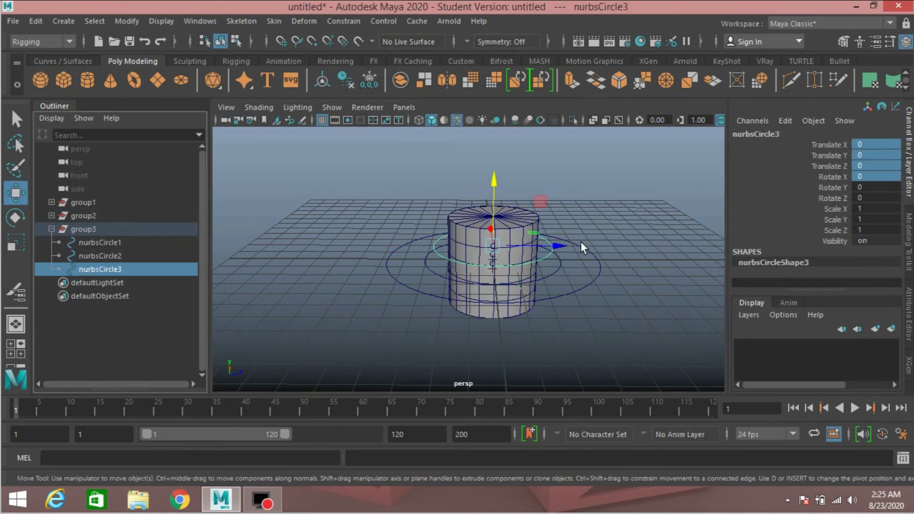
{"action": "left_click_drag", "start_coordinate": [564, 241], "coordinate": [442, 257]}
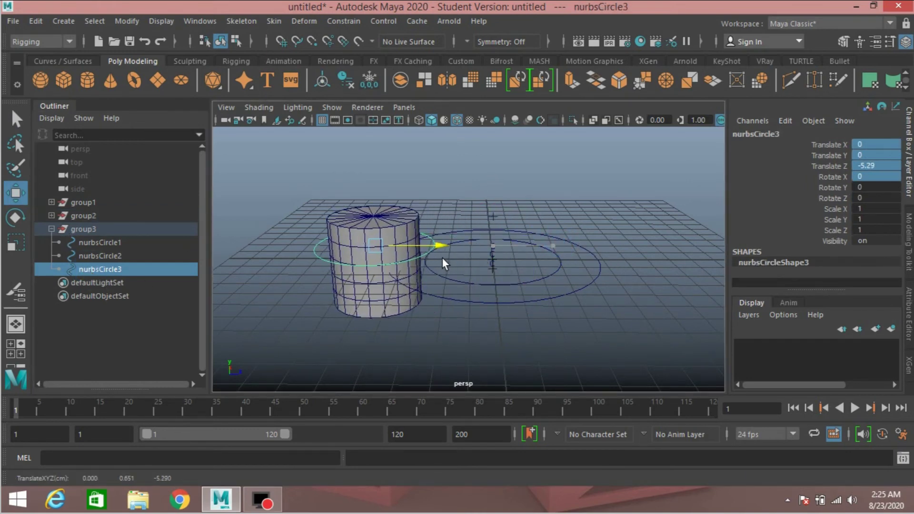
{"action": "scroll", "coordinate": [467, 269], "scroll_direction": "up", "scroll_amount": 2}
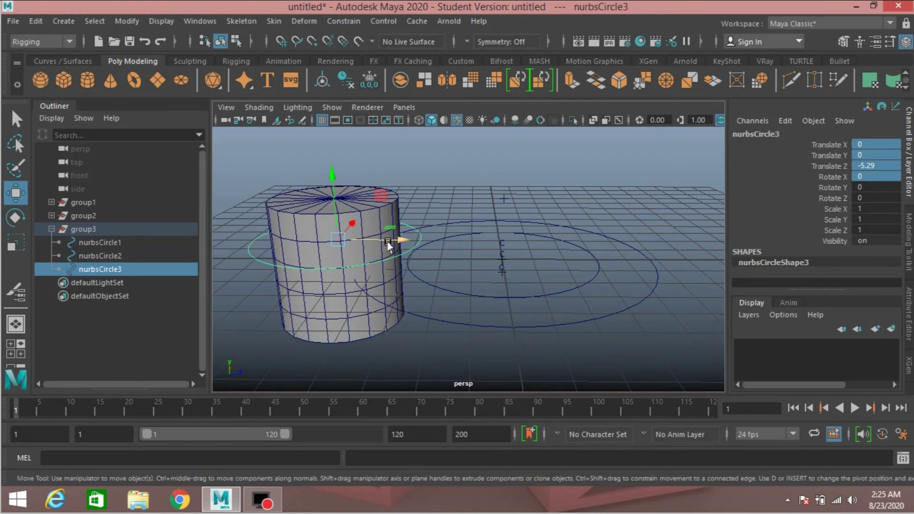
{"action": "key", "text": "ctrl+z"}
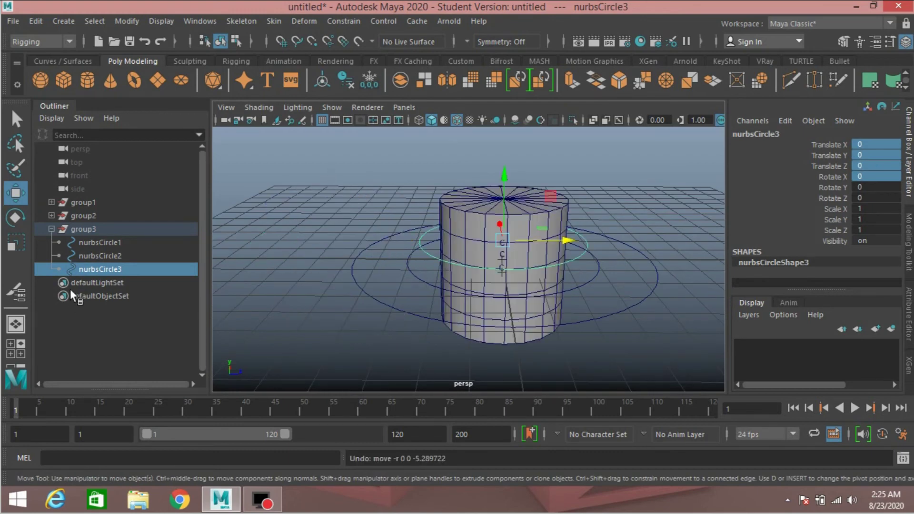
{"action": "left_click", "coordinate": [50, 202]}
{"action": "left_click", "coordinate": [51, 202]}
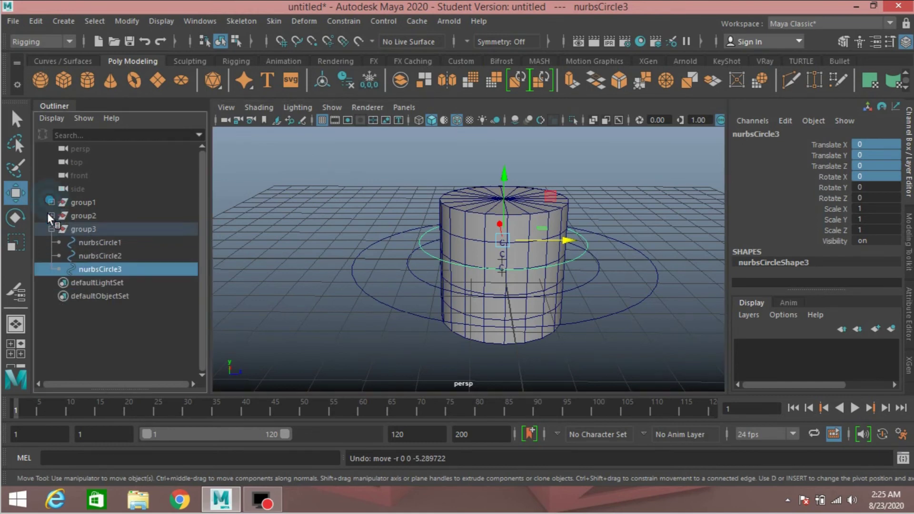
{"action": "left_click", "coordinate": [75, 202]}
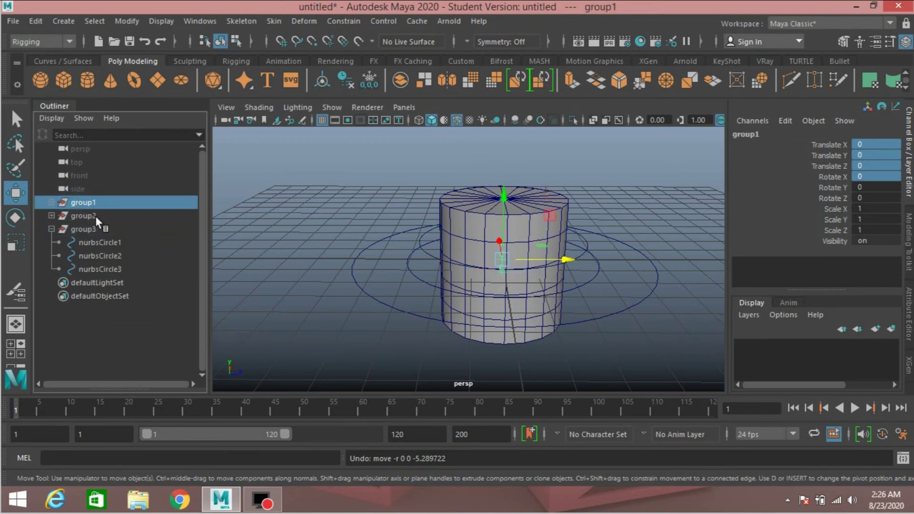
Parent group1 under nurbsCircle3
{"action": "left_click", "coordinate": [583, 238]}
{"action": "left_click", "coordinate": [588, 240], "text": "shift"}
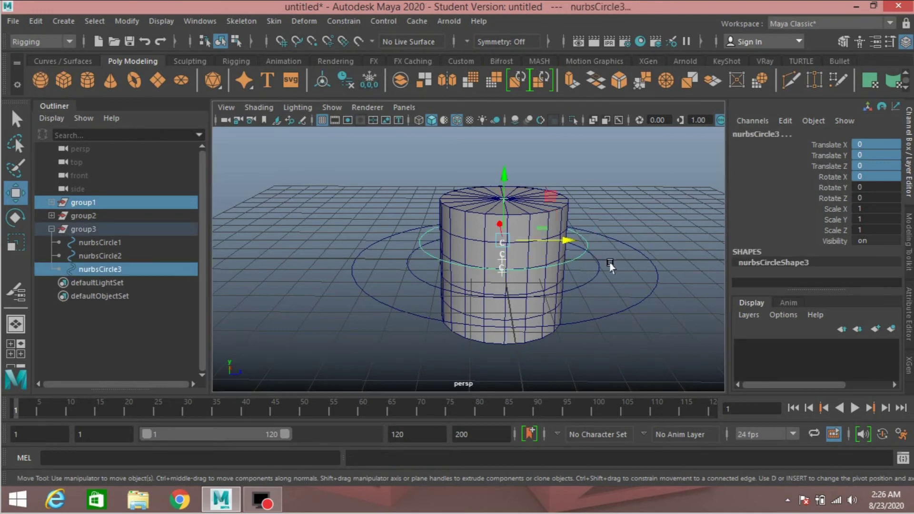
{"action": "key", "text": "p"}
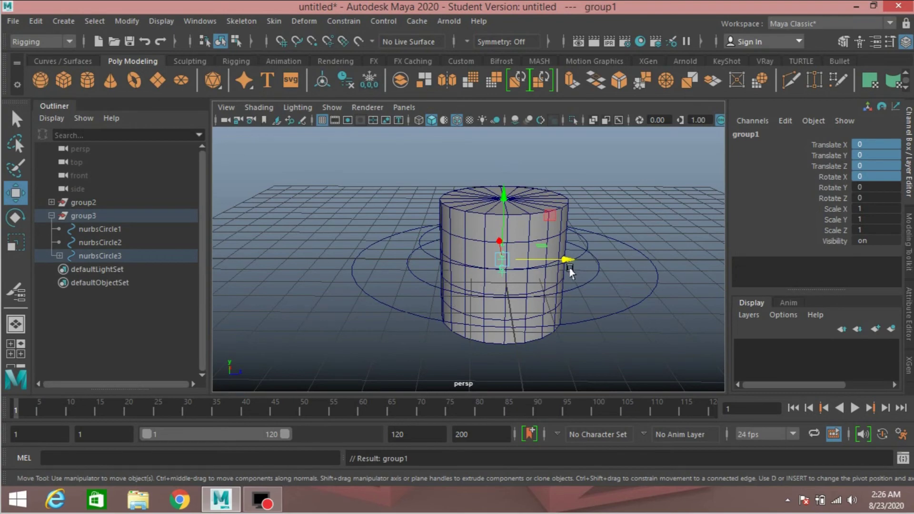
{"action": "left_click_drag", "start_coordinate": [580, 264], "coordinate": [561, 272], "text": "alt"}
Slide nurbsCircle3 to Translate Z -3.746 and rotate it to Rotate Z -44.041, tilting the cylinder
{"action": "left_click", "coordinate": [90, 256]}
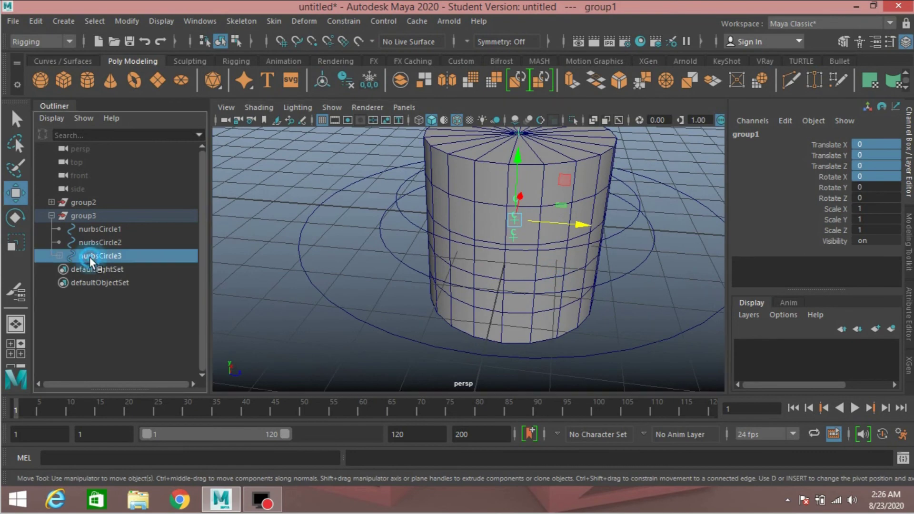
{"action": "scroll", "coordinate": [552, 227], "scroll_direction": "down", "scroll_amount": 3}
{"action": "left_click_drag", "start_coordinate": [563, 214], "coordinate": [446, 231]}
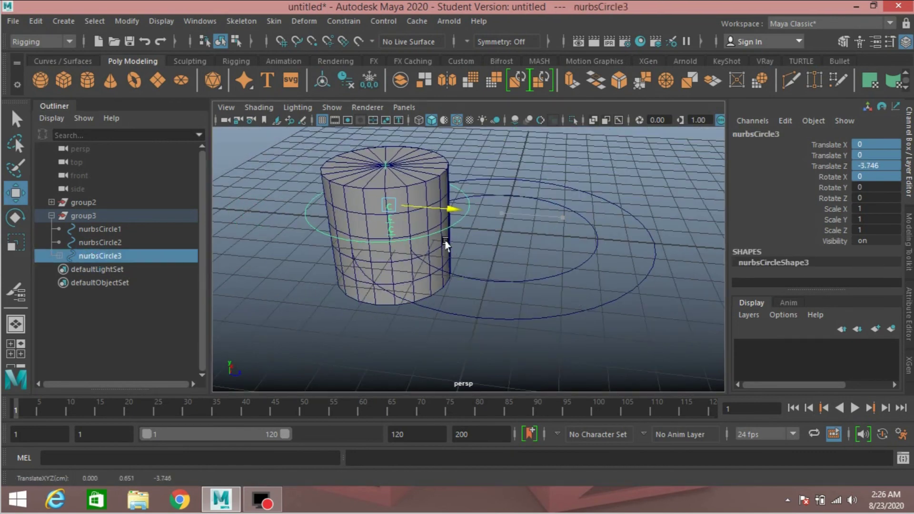
{"action": "mouse_move", "coordinate": [435, 283]}
{"action": "left_mouse_down", "text": "alt"}
{"action": "mouse_move", "coordinate": [422, 306]}
{"action": "mouse_move", "coordinate": [455, 300]}
{"action": "mouse_move", "coordinate": [445, 297]}
{"action": "left_mouse_up", "text": "alt"}
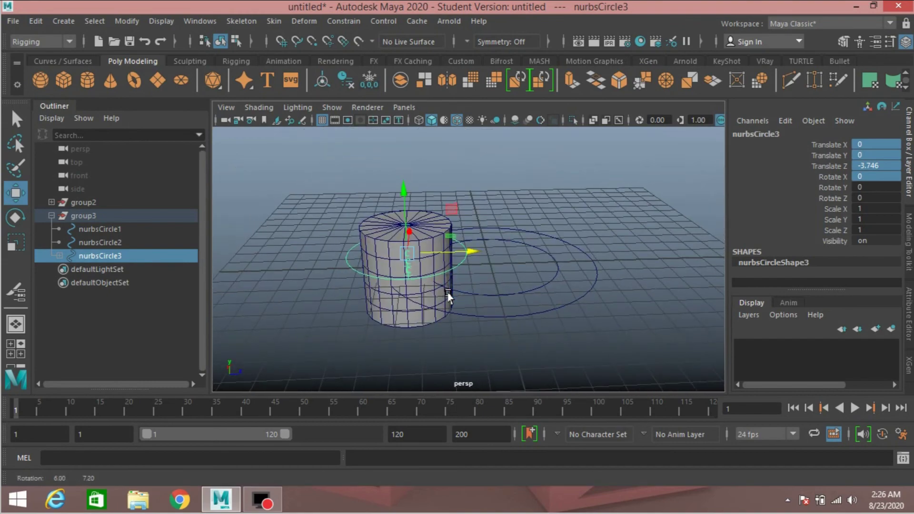
{"action": "left_click", "coordinate": [14, 224]}
{"action": "left_click_drag", "start_coordinate": [398, 214], "coordinate": [428, 189]}
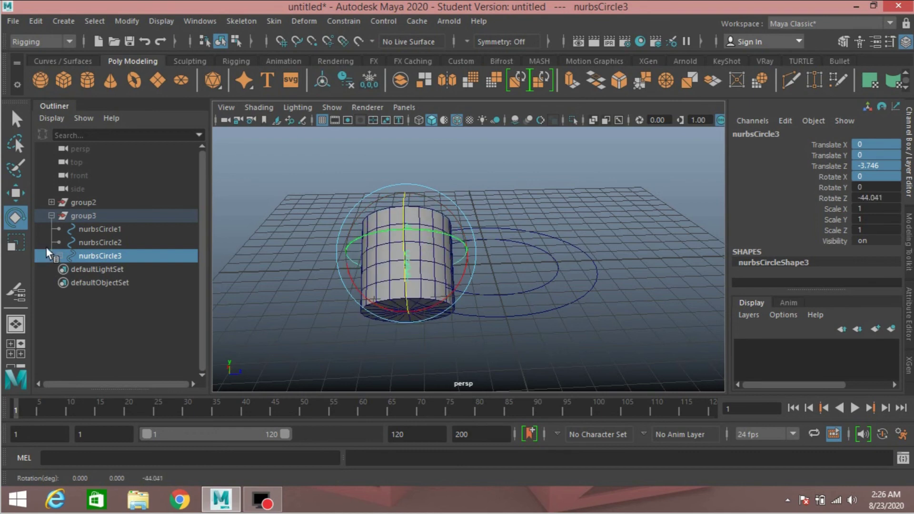
Test-rotate cluster1Handle from the expanded nurbsCircle3 > group1 hierarchy, then undo the rotation
{"action": "left_click", "coordinate": [60, 255]}
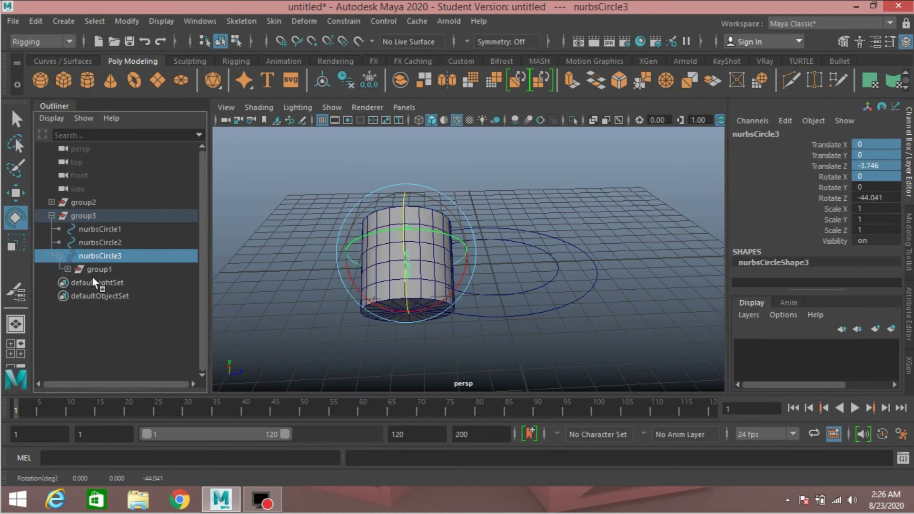
{"action": "left_click", "coordinate": [67, 269]}
{"action": "left_click", "coordinate": [102, 283]}
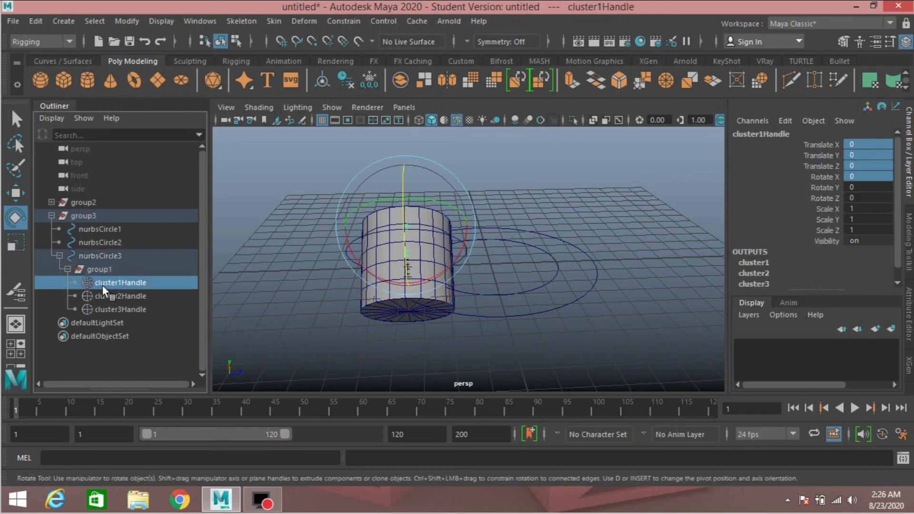
{"action": "left_click_drag", "start_coordinate": [400, 175], "coordinate": [383, 230]}
{"action": "left_click_drag", "start_coordinate": [436, 173], "coordinate": [456, 210]}
{"action": "left_click_drag", "start_coordinate": [519, 238], "coordinate": [500, 265], "text": "alt"}
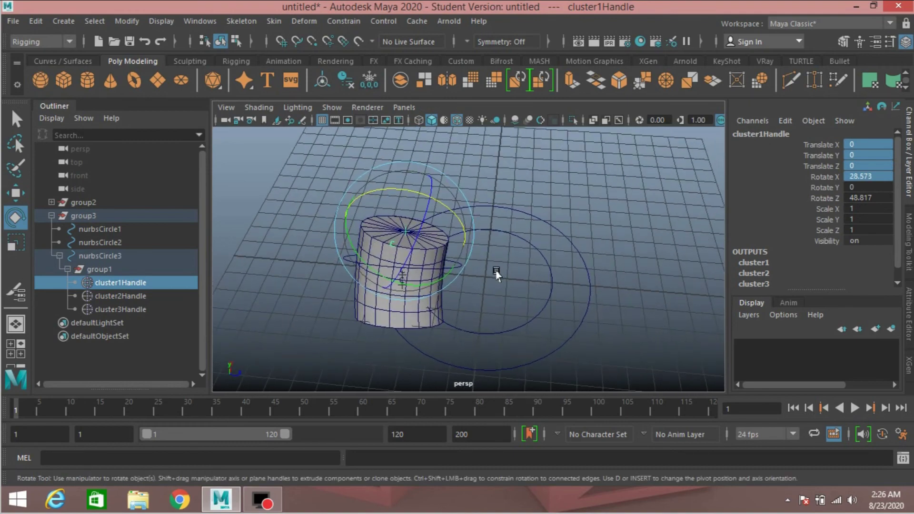
{"action": "key", "text": "ctrl+z"}
{"action": "key", "text": "ctrl+z"}
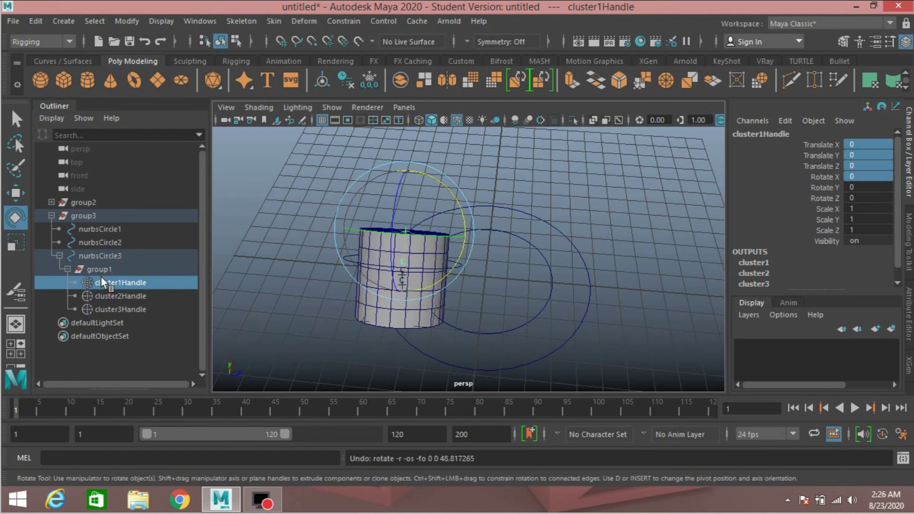
Set nurbsCircle3's Translate Z and Rotate Z to 0 in the Channel Box
{"action": "left_click", "coordinate": [106, 255]}
{"action": "left_click_drag", "start_coordinate": [868, 144], "coordinate": [871, 197]}
{"action": "type", "text": "0"}
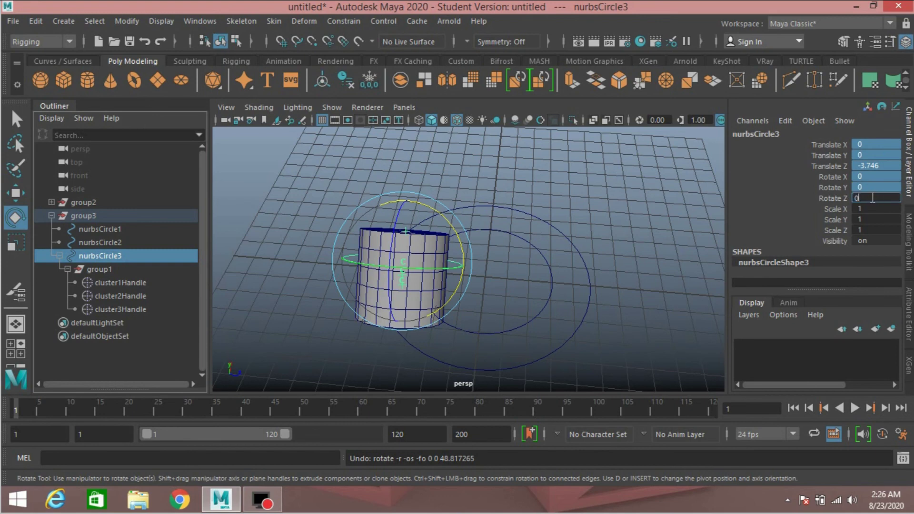
{"action": "key", "text": "Return"}
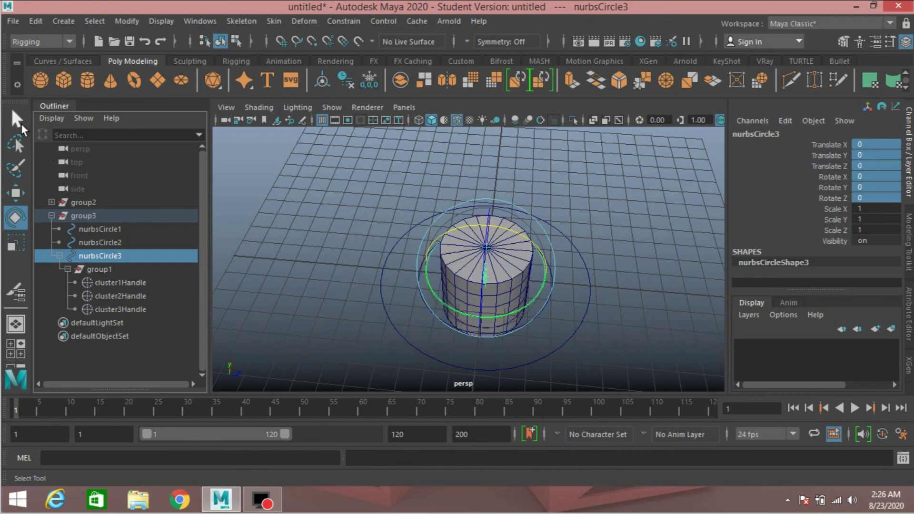
Parent nurbsCircle3 under nurbsCircle1 with P
{"action": "key", "text": "q"}
{"action": "left_click_drag", "start_coordinate": [339, 324], "coordinate": [364, 298], "text": "alt"}
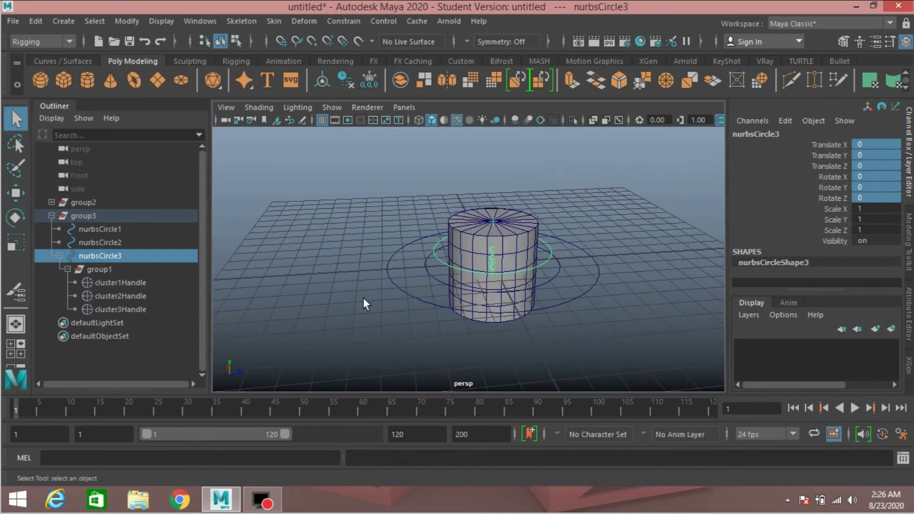
{"action": "scroll", "coordinate": [364, 297], "scroll_direction": "up", "scroll_amount": 2}
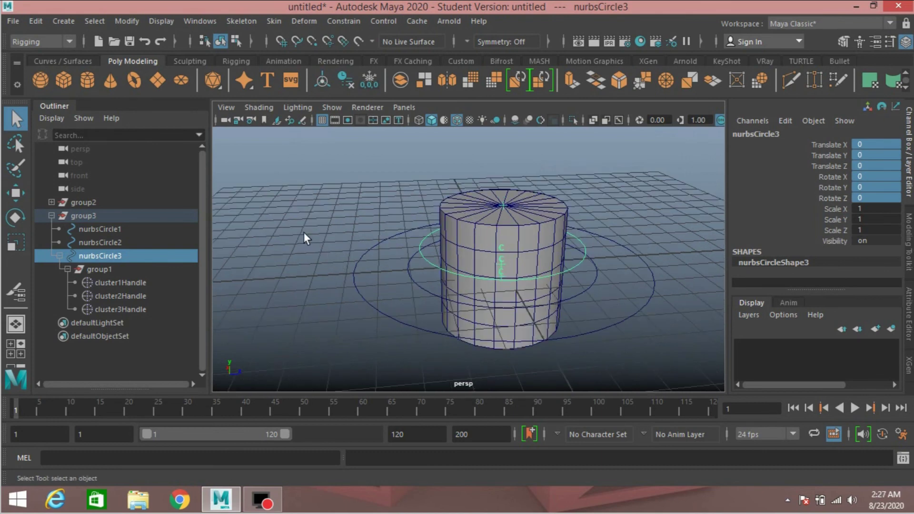
{"action": "left_click_drag", "start_coordinate": [369, 261], "coordinate": [455, 304], "text": "alt"}
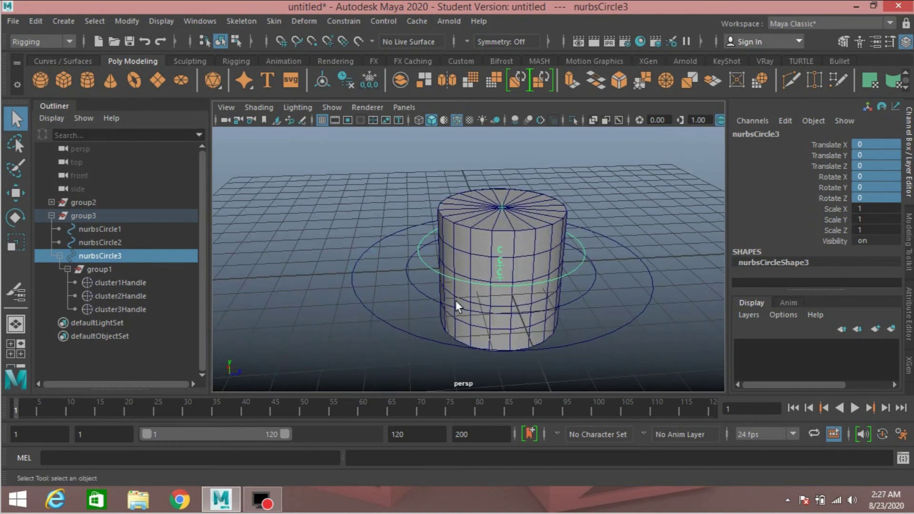
{"action": "left_click", "coordinate": [579, 286], "text": "shift"}
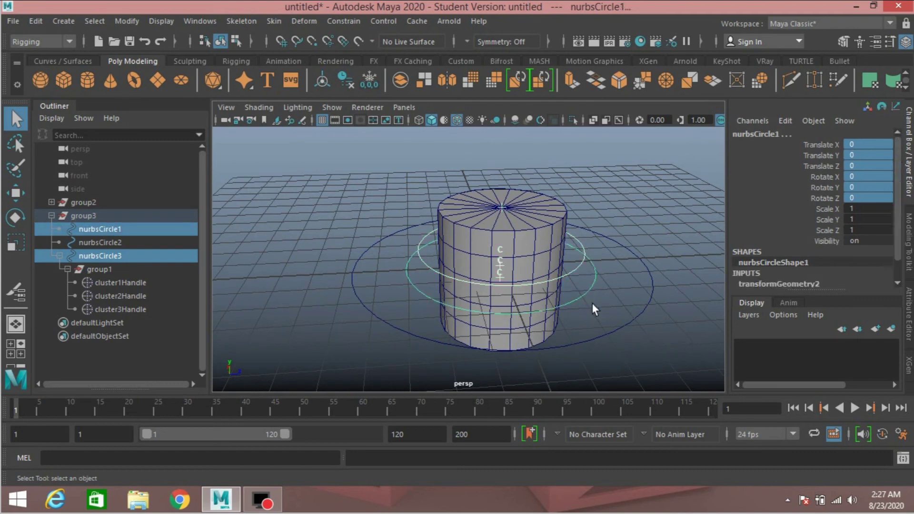
{"action": "key", "text": "p"}
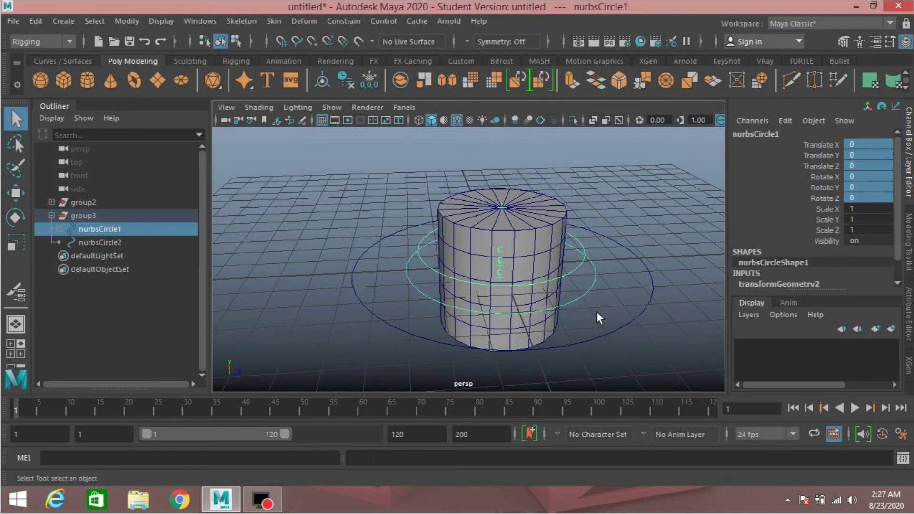
Parent nurbsCircle1 under the outer nurbsCircle2, then select the inner circle nurbsCircle3
{"action": "left_click_drag", "start_coordinate": [624, 304], "coordinate": [645, 352], "text": "shift"}
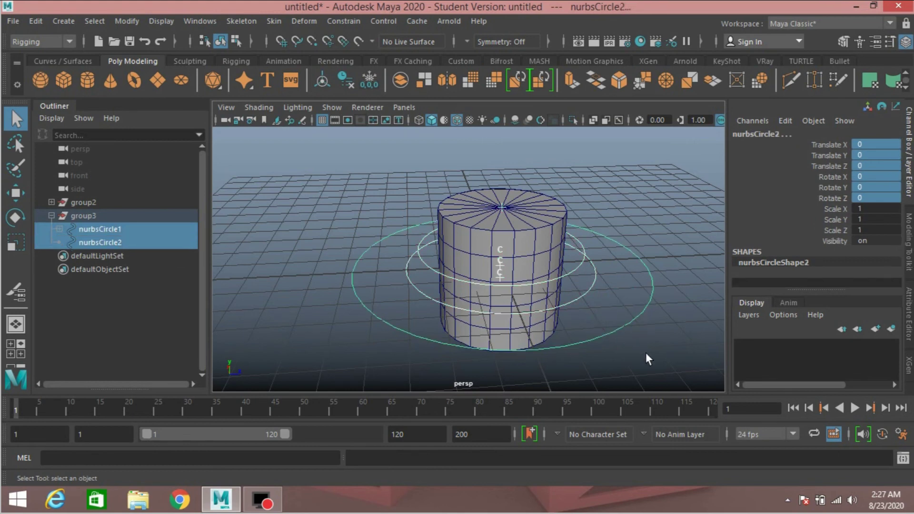
{"action": "key", "text": "p"}
{"action": "scroll", "coordinate": [576, 325], "scroll_direction": "down", "scroll_amount": 2}
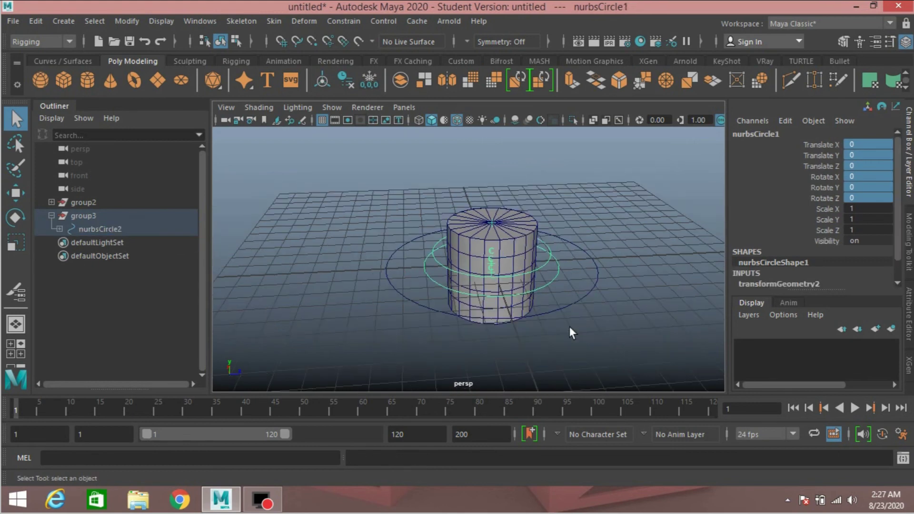
{"action": "middle_click_drag", "start_coordinate": [553, 312], "coordinate": [508, 277], "text": "alt"}
{"action": "left_click_drag", "start_coordinate": [510, 275], "coordinate": [486, 285], "text": "alt"}
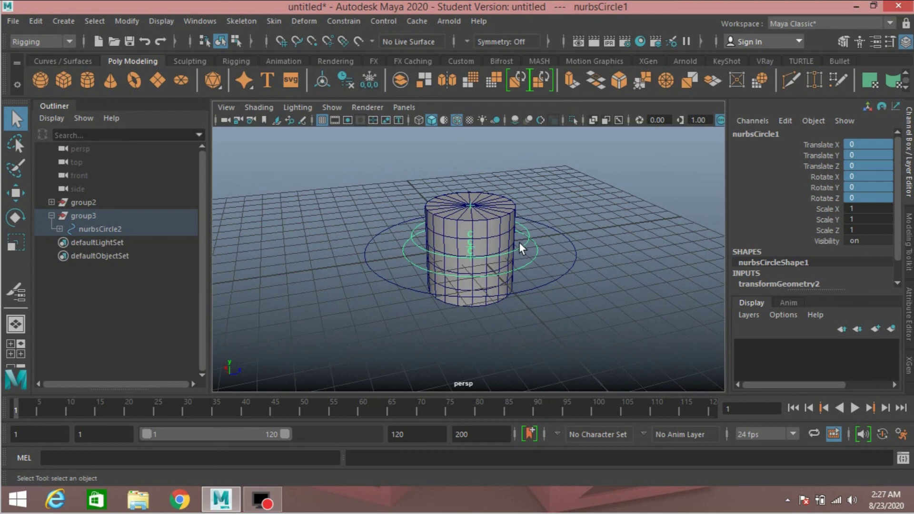
{"action": "left_click", "coordinate": [524, 258]}
Raise nurbsCircle3 and tilt it around Z so the cylinder follows
{"action": "left_click", "coordinate": [16, 193]}
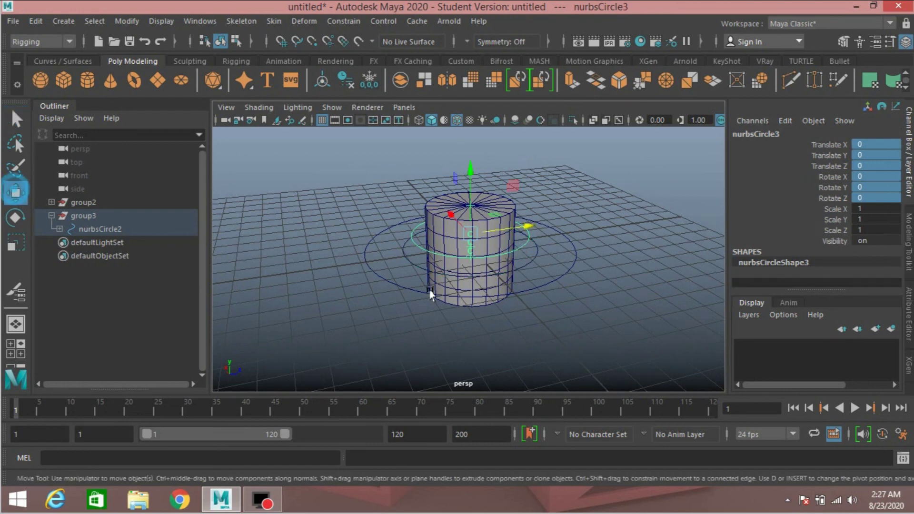
{"action": "scroll", "coordinate": [430, 293], "scroll_direction": "down", "scroll_amount": 3}
{"action": "left_click_drag", "start_coordinate": [471, 177], "coordinate": [476, 131]}
{"action": "left_click", "coordinate": [15, 218]}
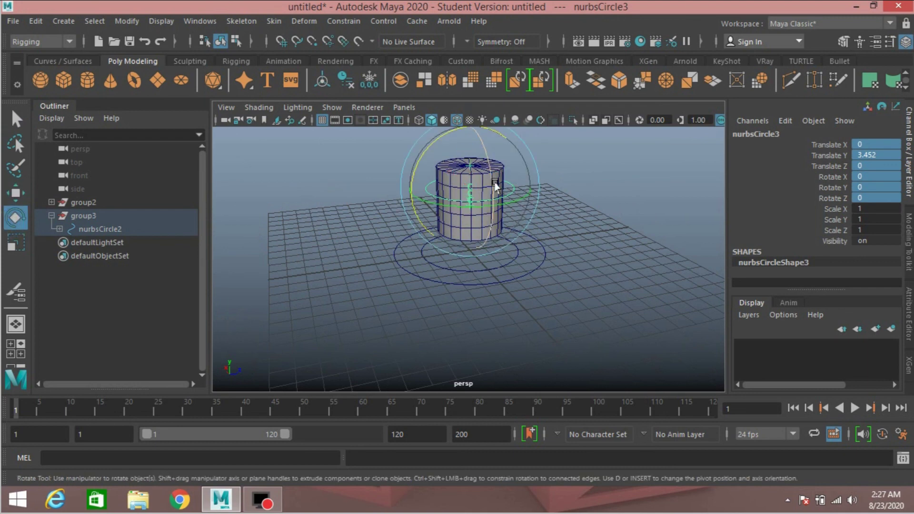
{"action": "left_click_drag", "start_coordinate": [491, 175], "coordinate": [510, 269]}
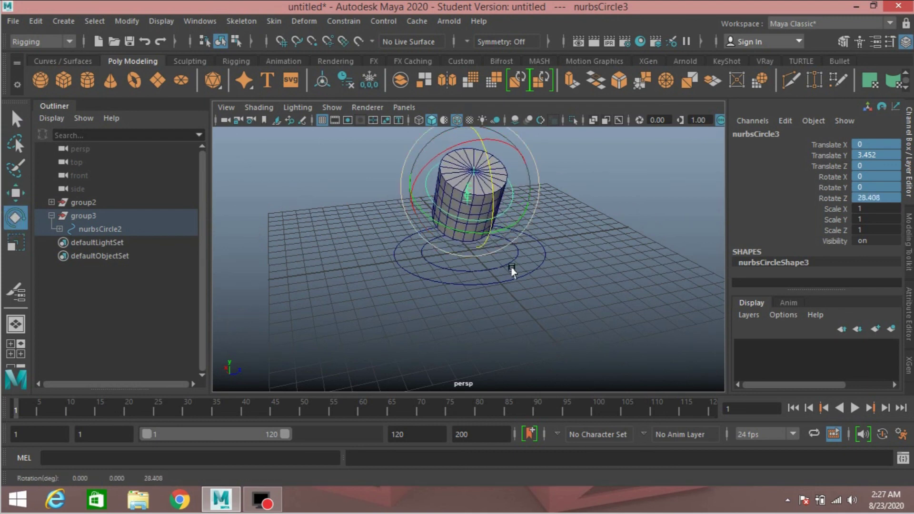
Move nurbsCircle1 to Translate Z -8.483 and rotate it to 17.567, -9.524, 5.195
{"action": "left_click", "coordinate": [507, 266]}
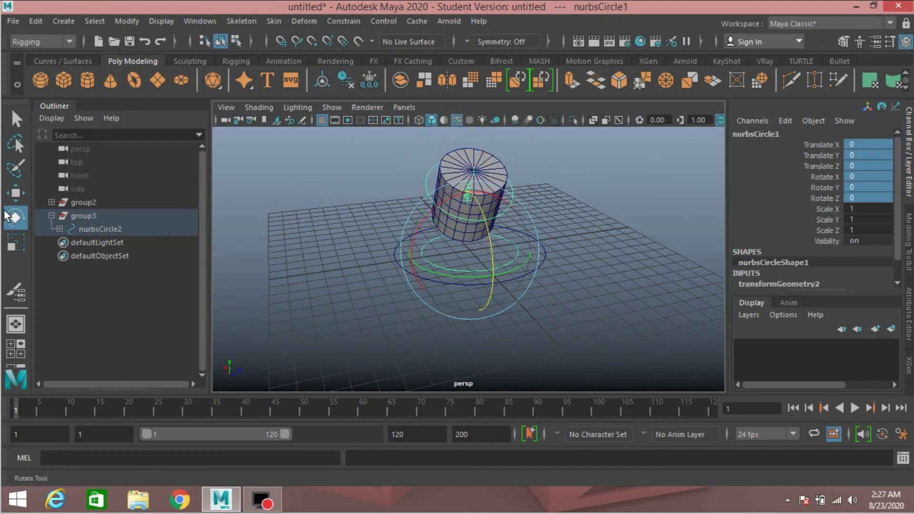
{"action": "left_click", "coordinate": [13, 193]}
{"action": "left_click_drag", "start_coordinate": [526, 245], "coordinate": [398, 257]}
{"action": "left_click", "coordinate": [14, 217]}
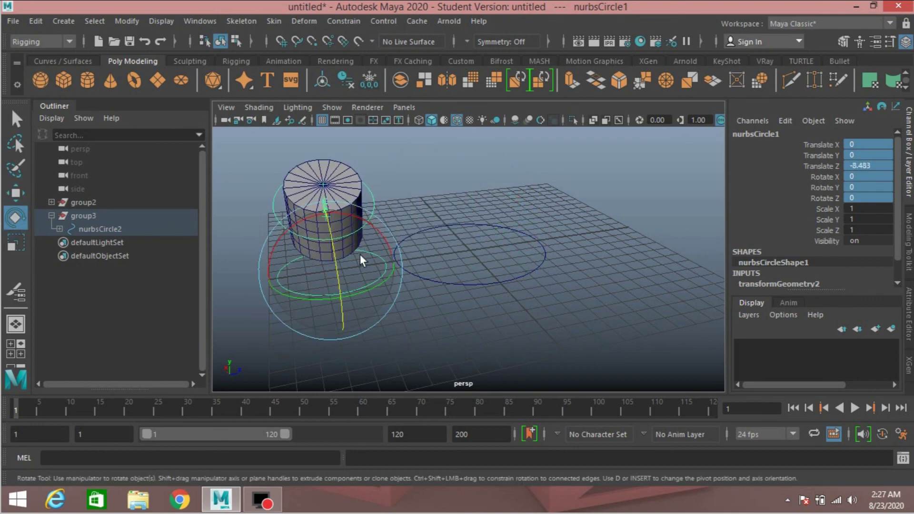
{"action": "left_click_drag", "start_coordinate": [350, 213], "coordinate": [360, 220]}
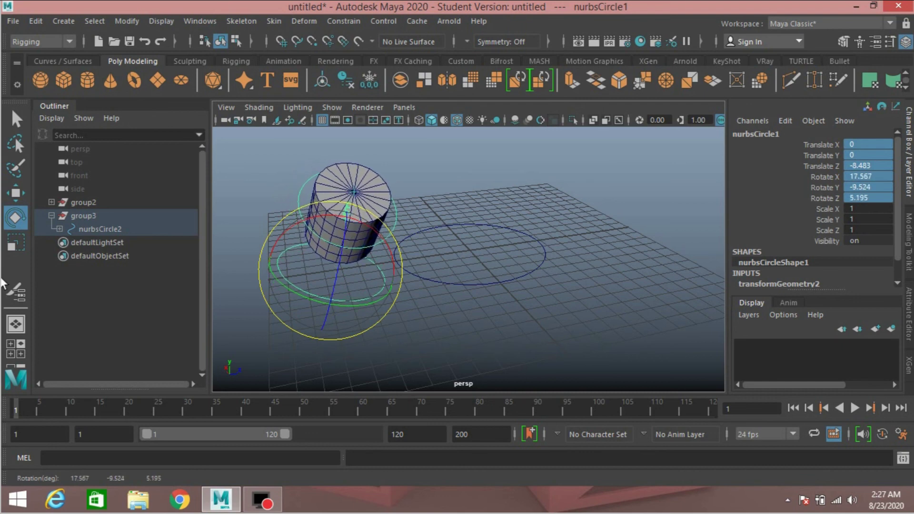
Rotate cluster1Handle to about 79.174 on X to bend the cylinder top
{"action": "left_click", "coordinate": [59, 229]}
{"action": "left_click", "coordinate": [67, 243]}
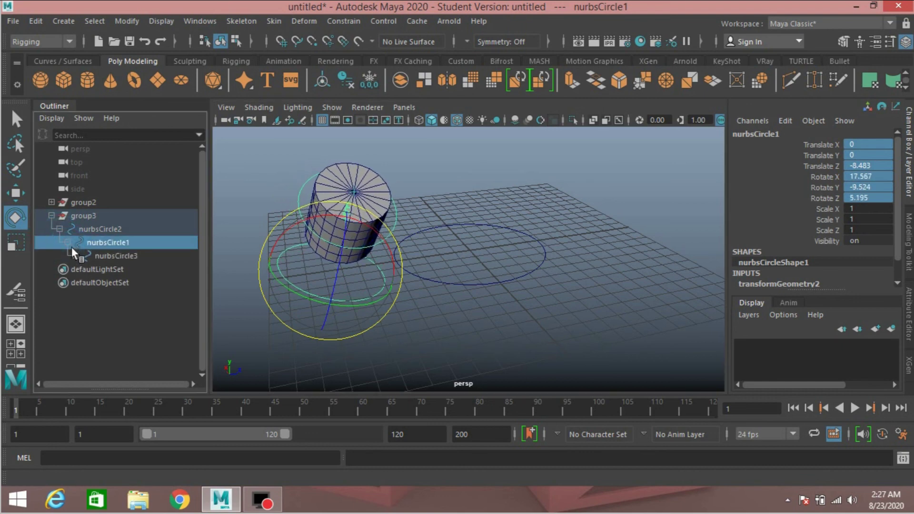
{"action": "left_click", "coordinate": [75, 256]}
{"action": "left_click", "coordinate": [83, 269]}
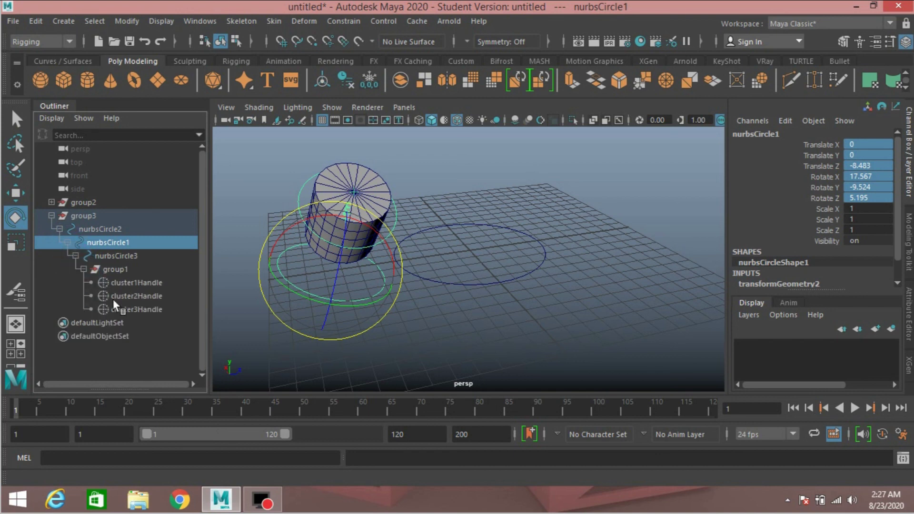
{"action": "left_click", "coordinate": [147, 281]}
{"action": "left_click_drag", "start_coordinate": [380, 157], "coordinate": [406, 225]}
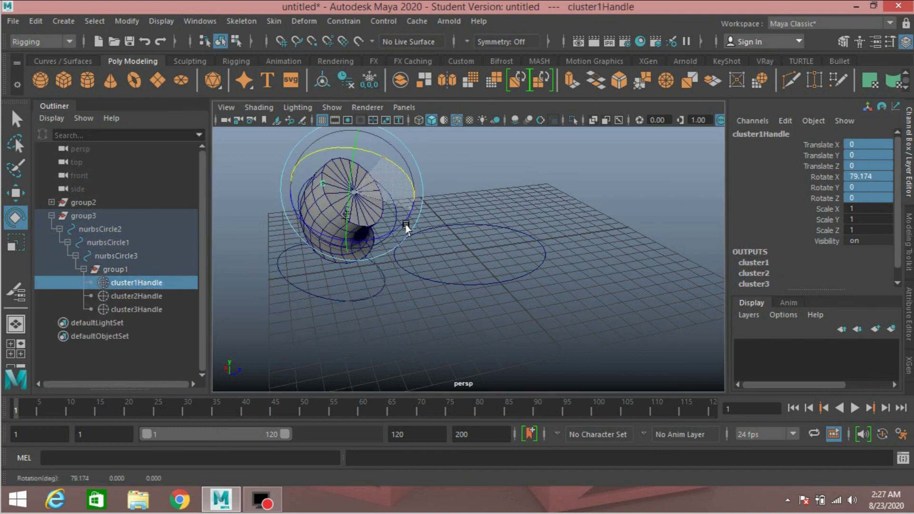
Rotate cluster2Handle to about -19.393 on X to bend the middle
{"action": "left_click", "coordinate": [125, 296]}
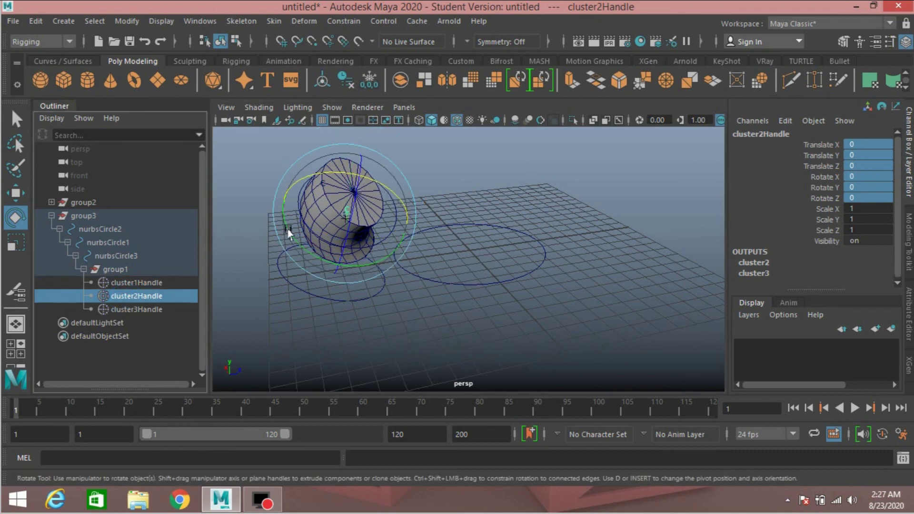
{"action": "left_click_drag", "start_coordinate": [321, 175], "coordinate": [300, 188]}
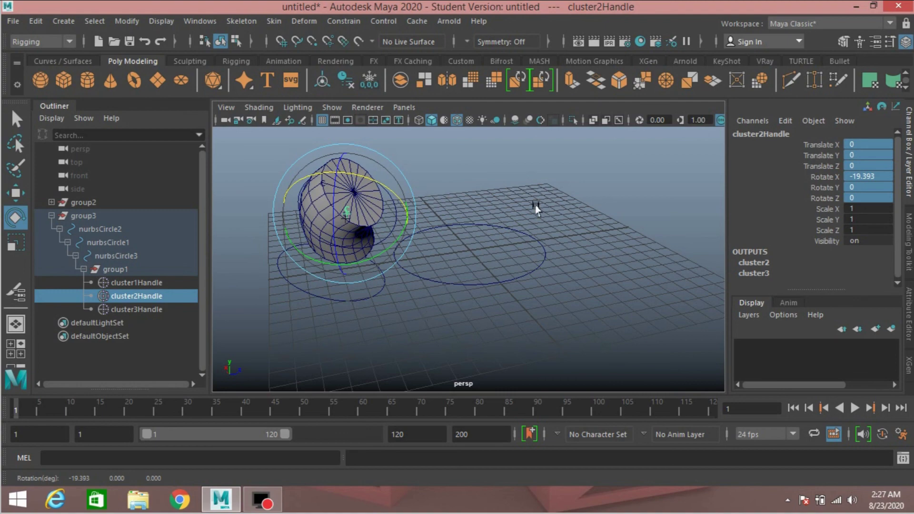
{"action": "left_click_drag", "start_coordinate": [521, 202], "coordinate": [477, 269], "text": "alt"}
{"action": "mouse_move", "coordinate": [477, 269]}
{"action": "middle_mouse_down", "text": "alt"}
{"action": "mouse_move", "coordinate": [457, 269]}
{"action": "mouse_move", "coordinate": [472, 272]}
{"action": "middle_mouse_up", "text": "alt"}
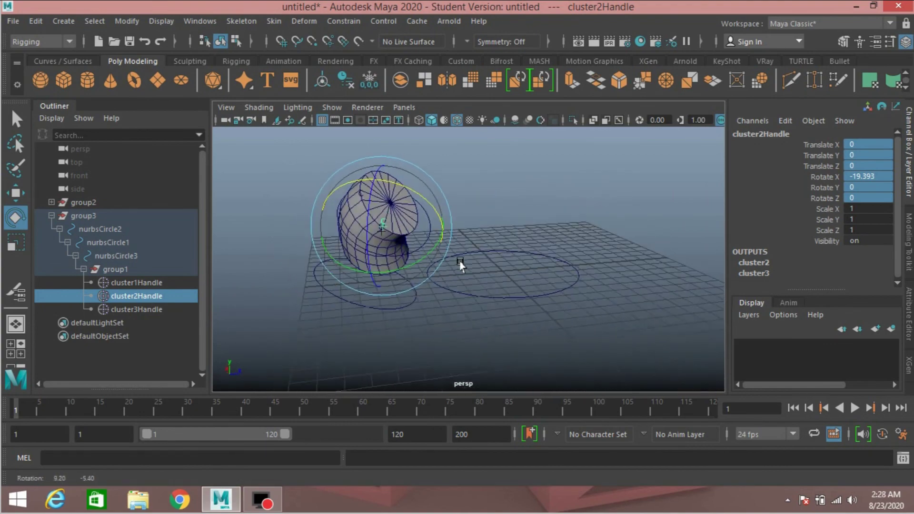